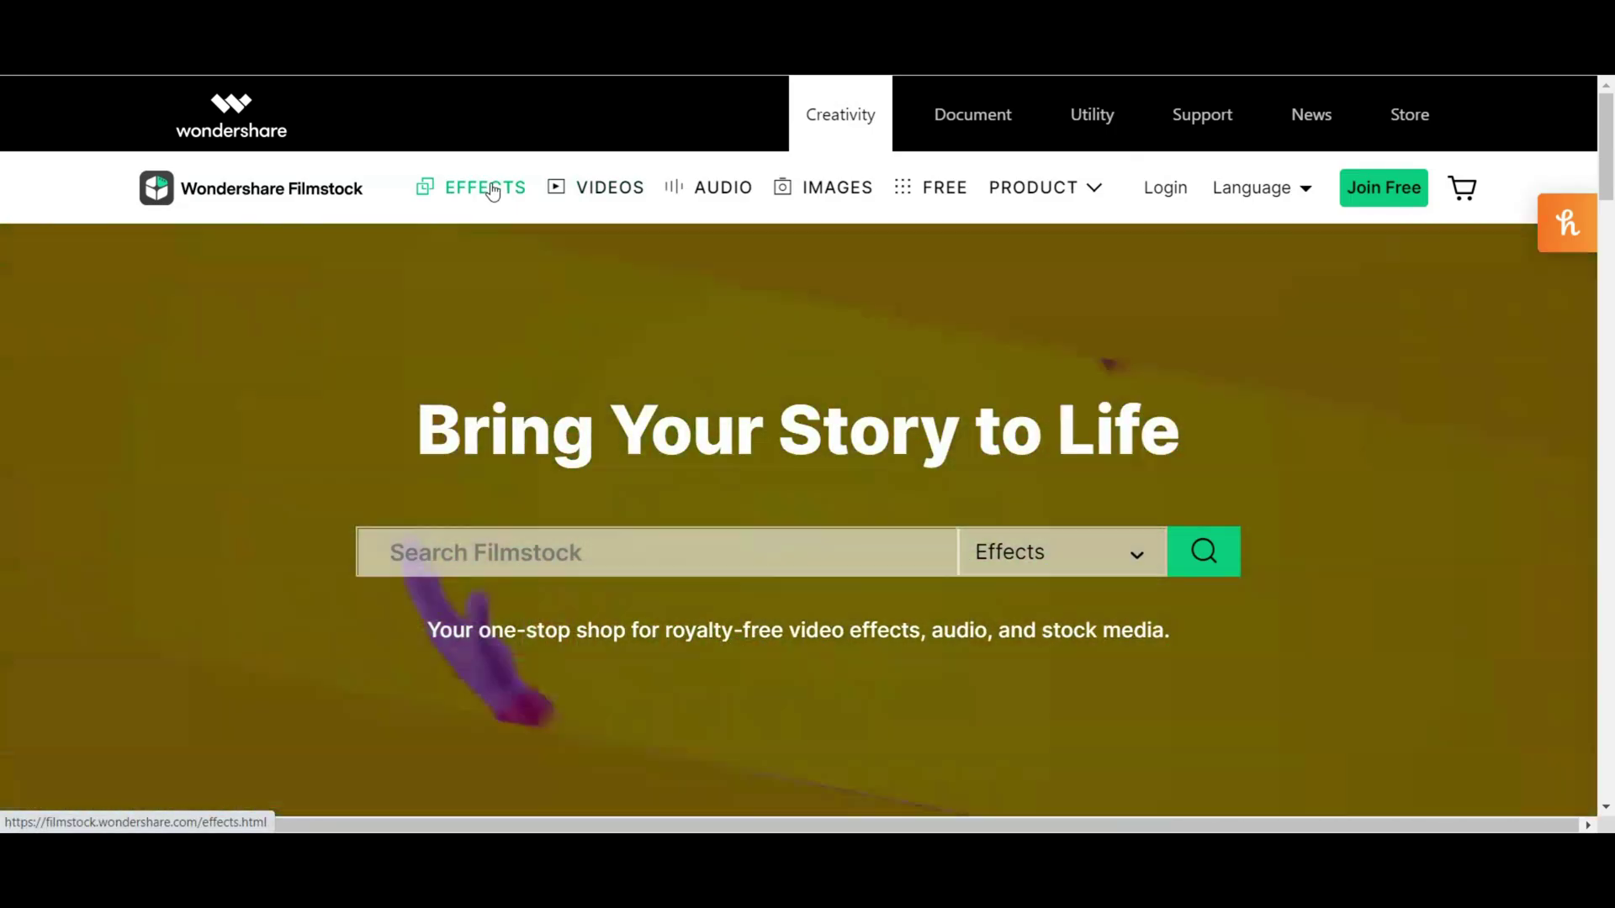
# Step: Search the Filmstock effects library for 'planets'
pyautogui.click(493, 191)
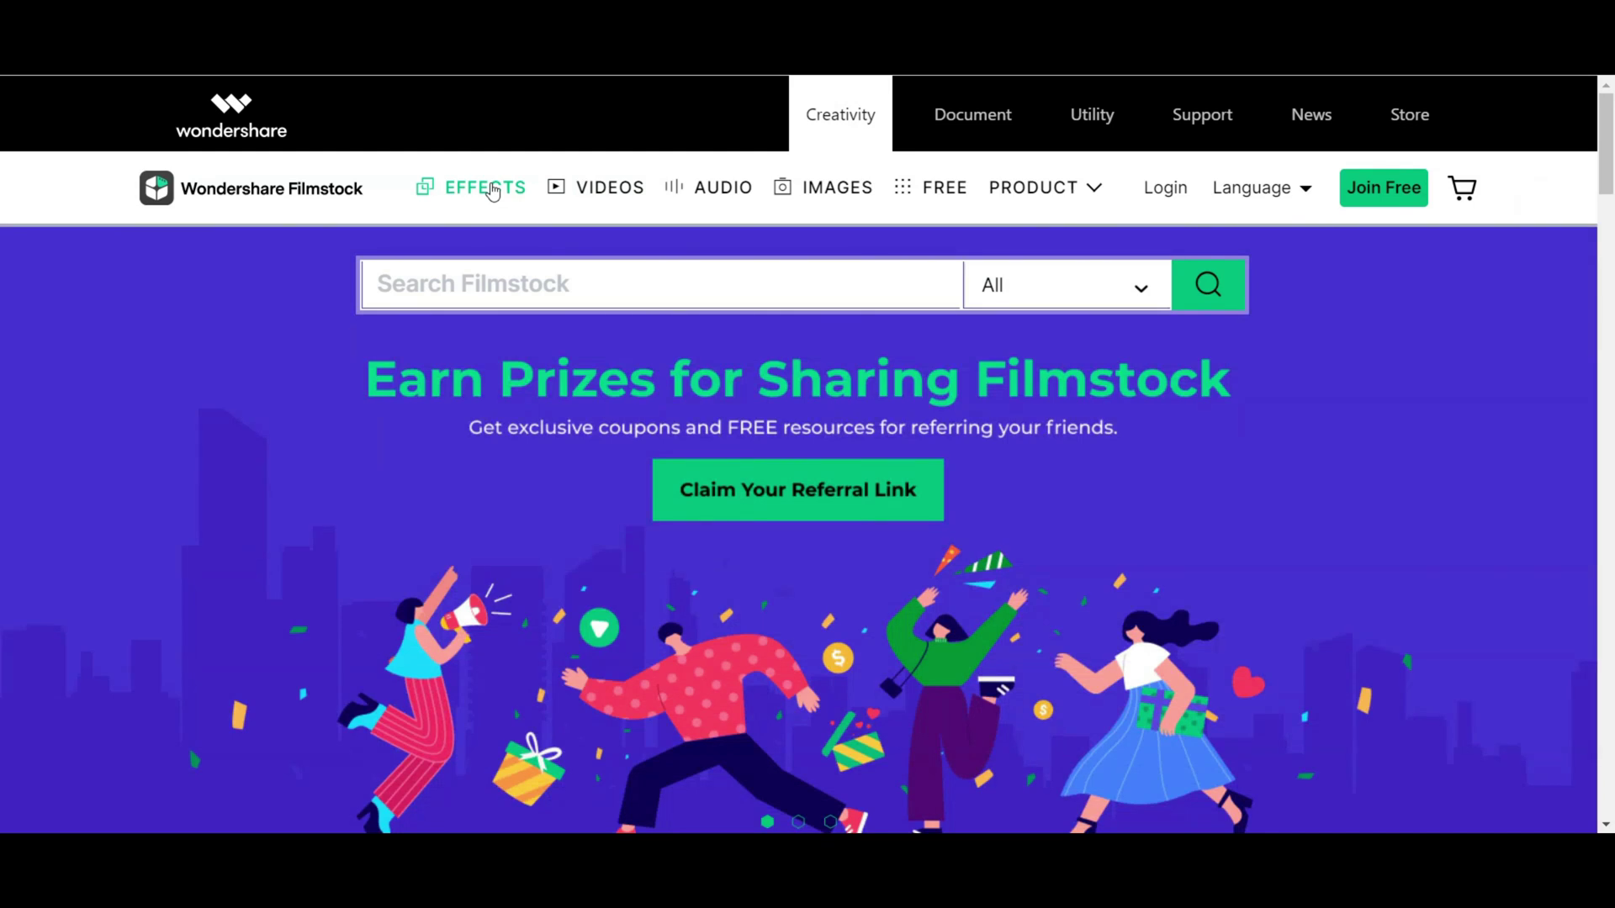
pyautogui.click(509, 281)
pyautogui.write('planets')
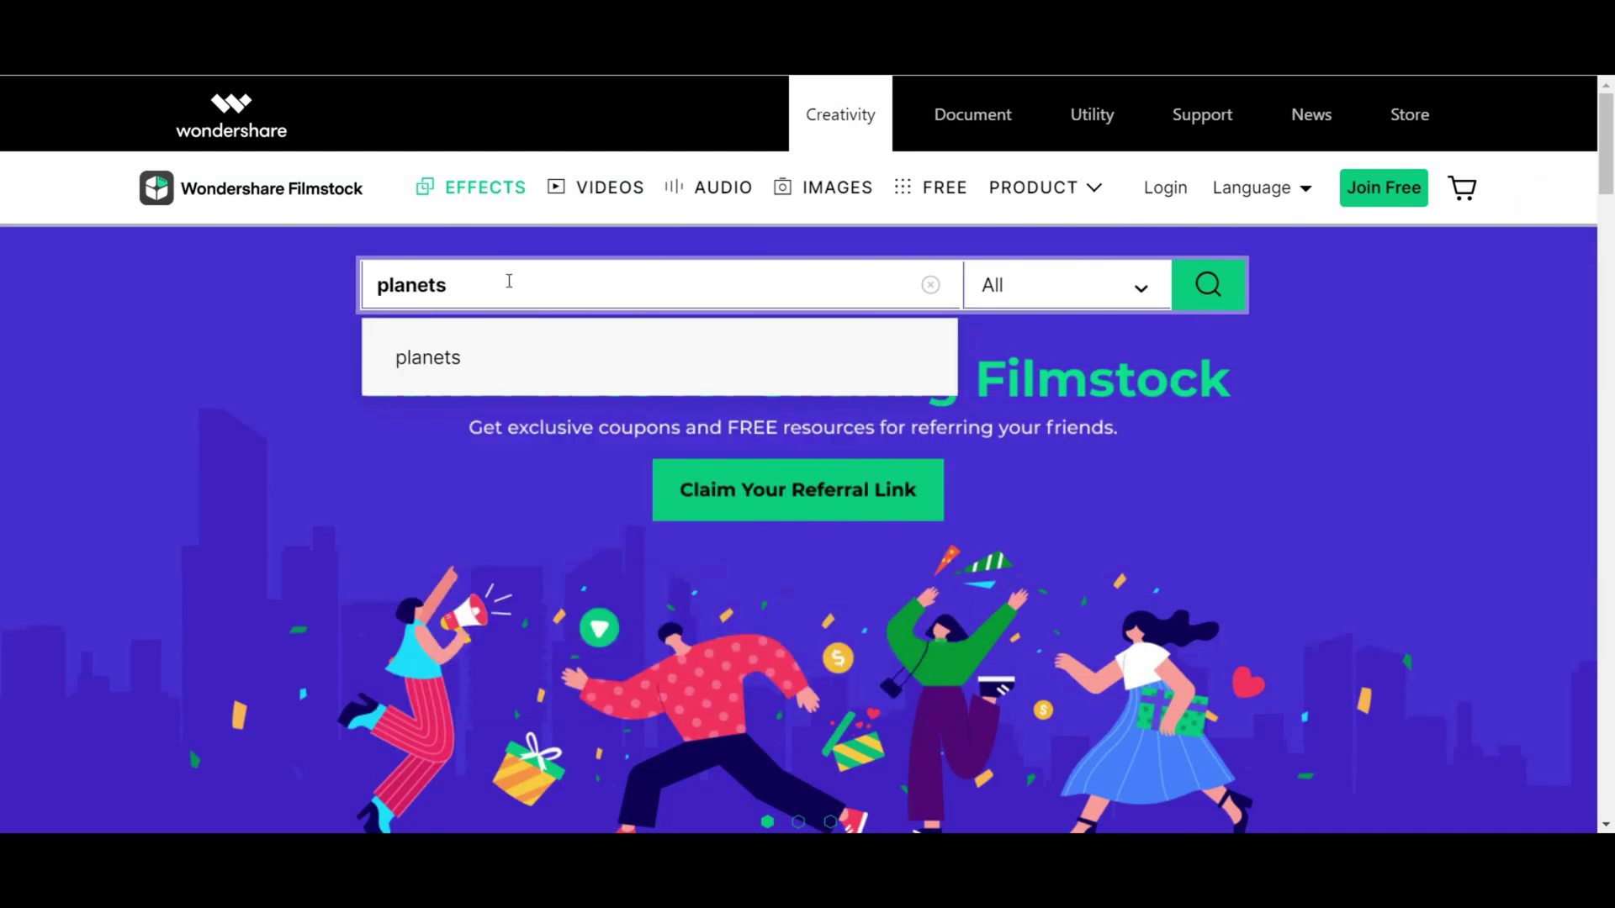
pyautogui.press('Return')
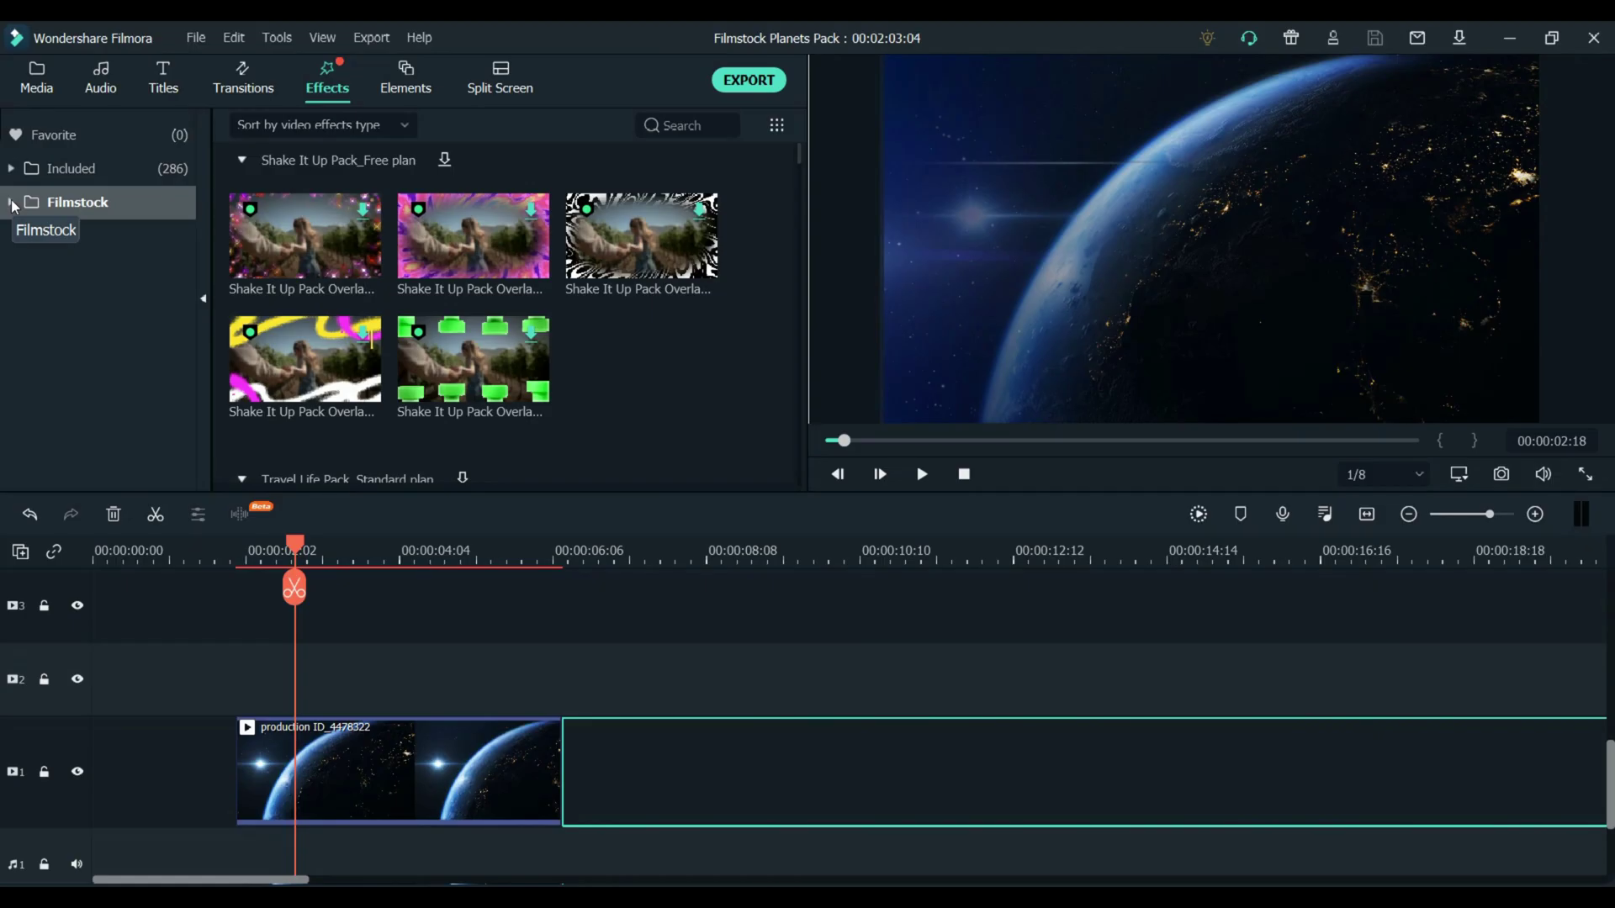
# Step: Browse the Filmstock Planets Pack overlay effects and transitions, then move on to the title library
pyautogui.click(12, 202)
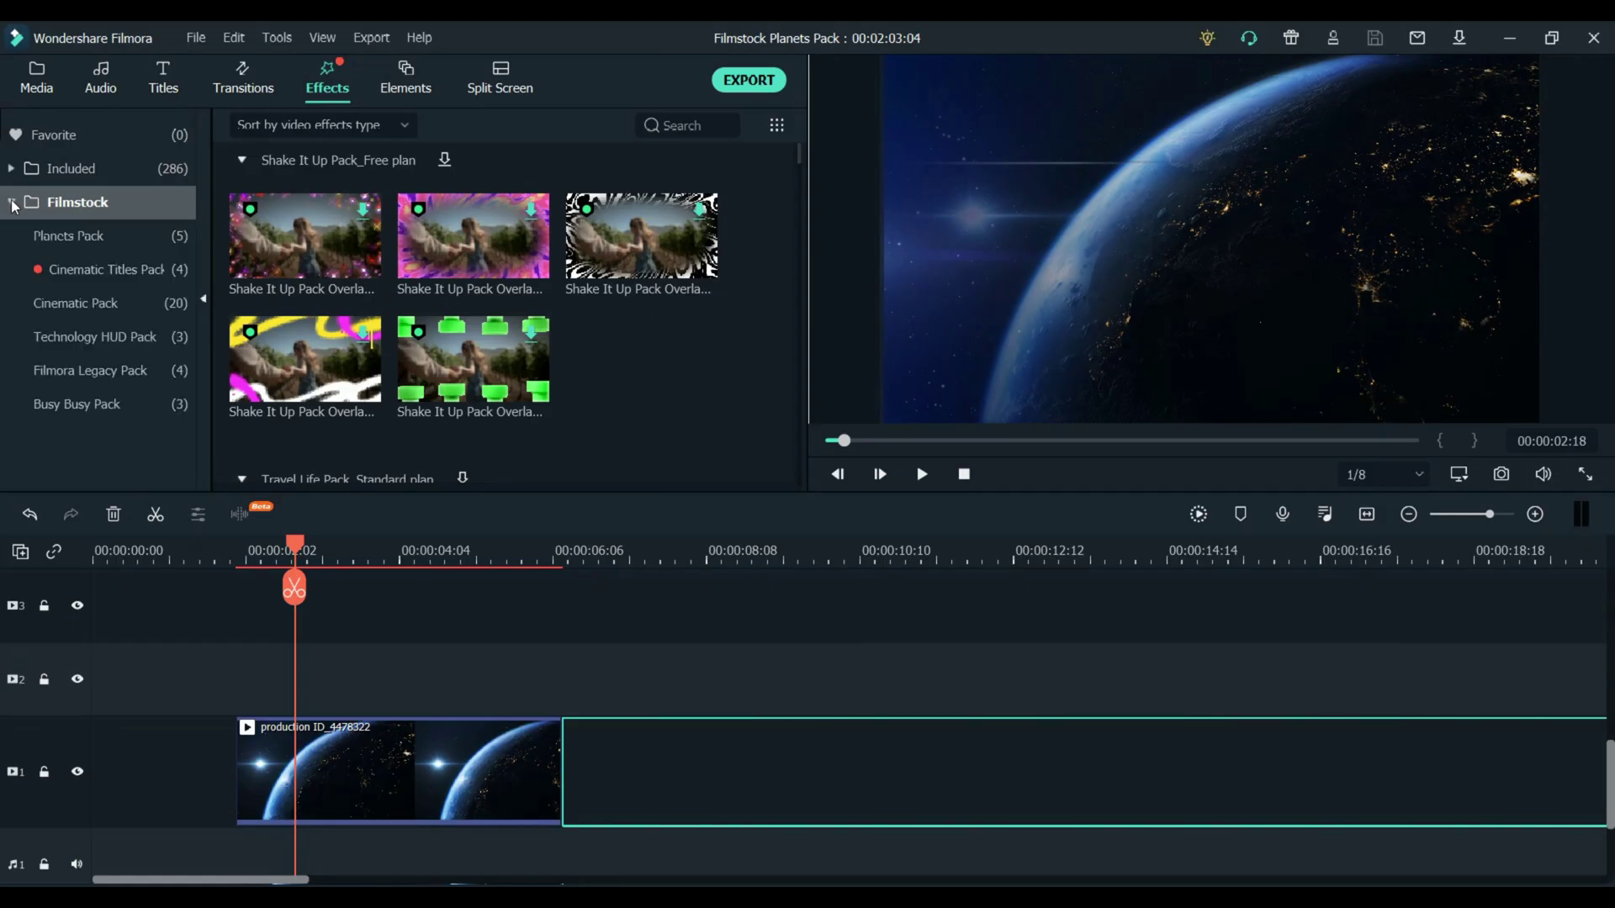
pyautogui.click(94, 233)
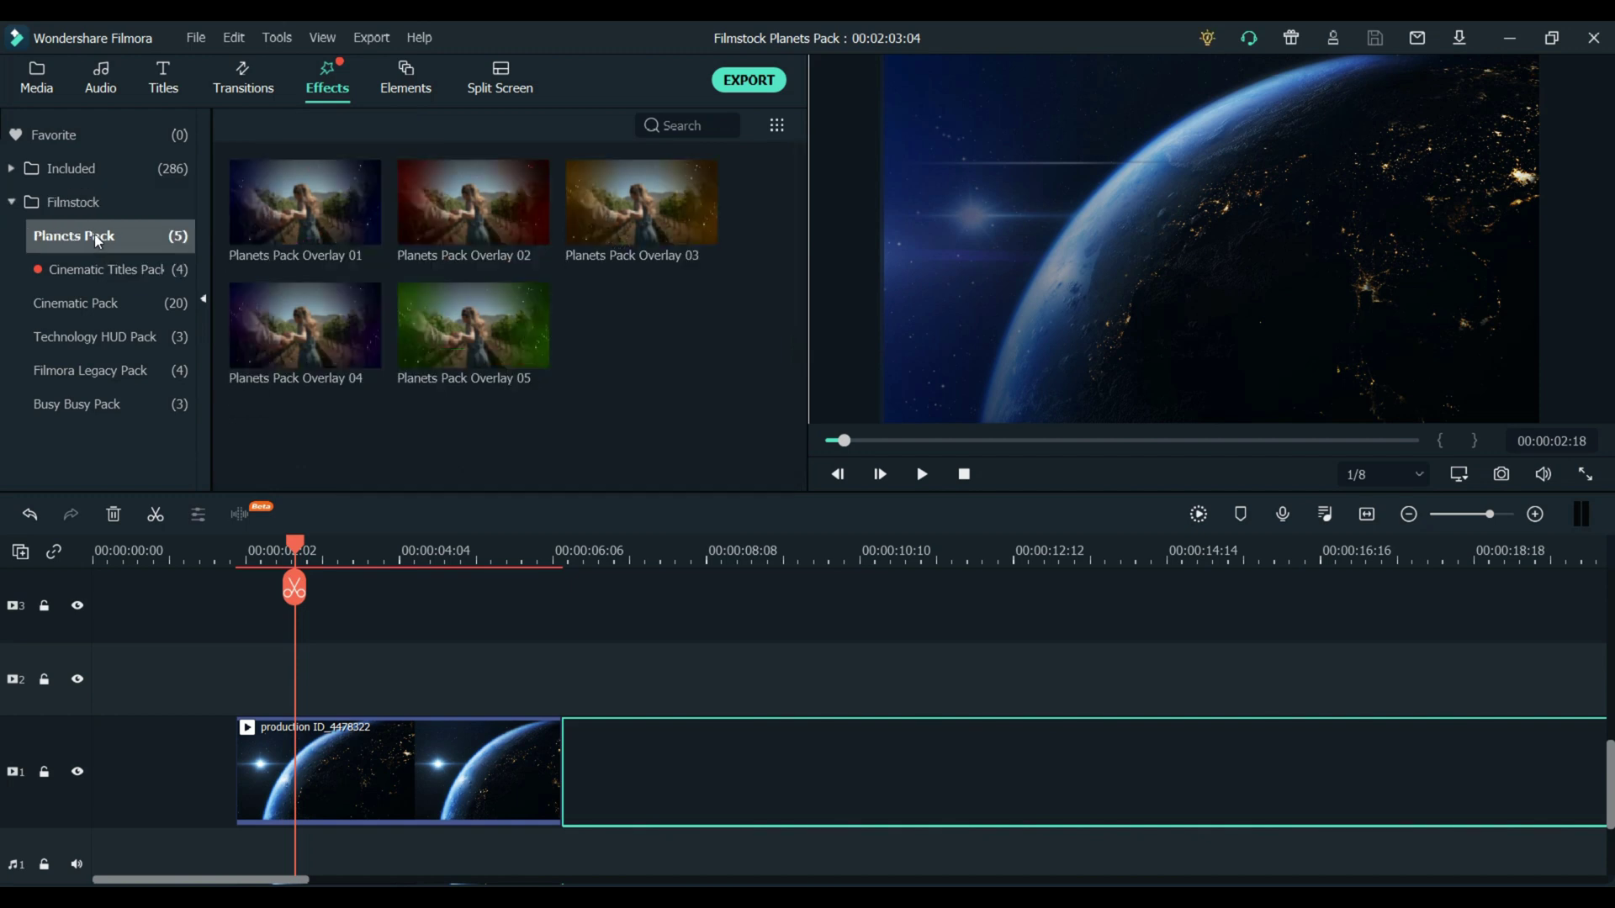
pyautogui.click(238, 88)
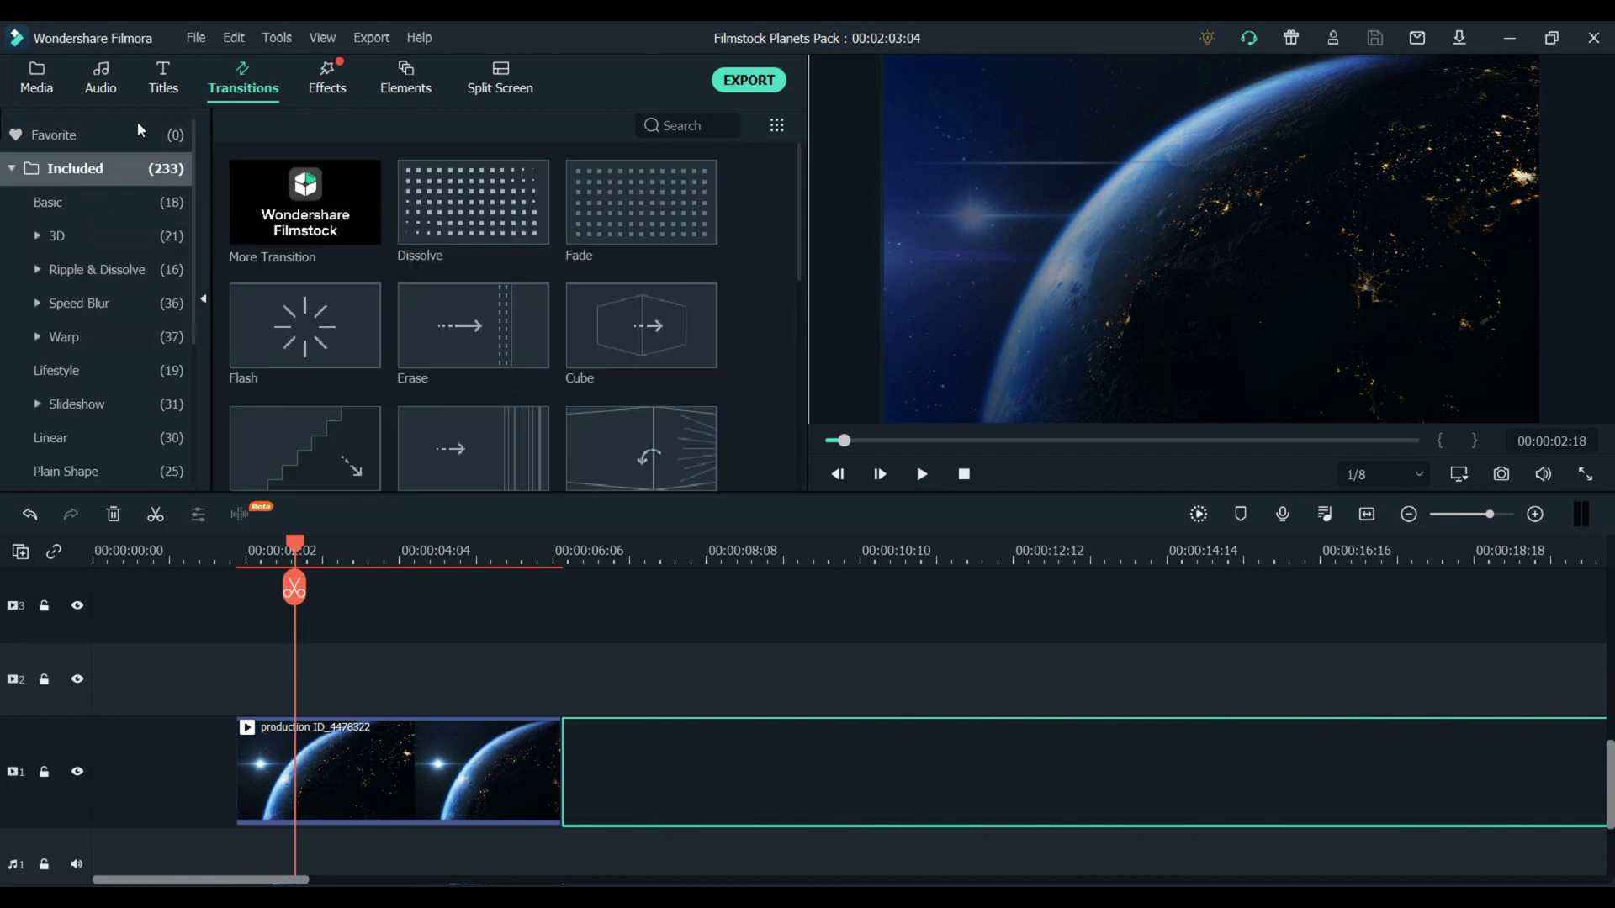
pyautogui.click(13, 169)
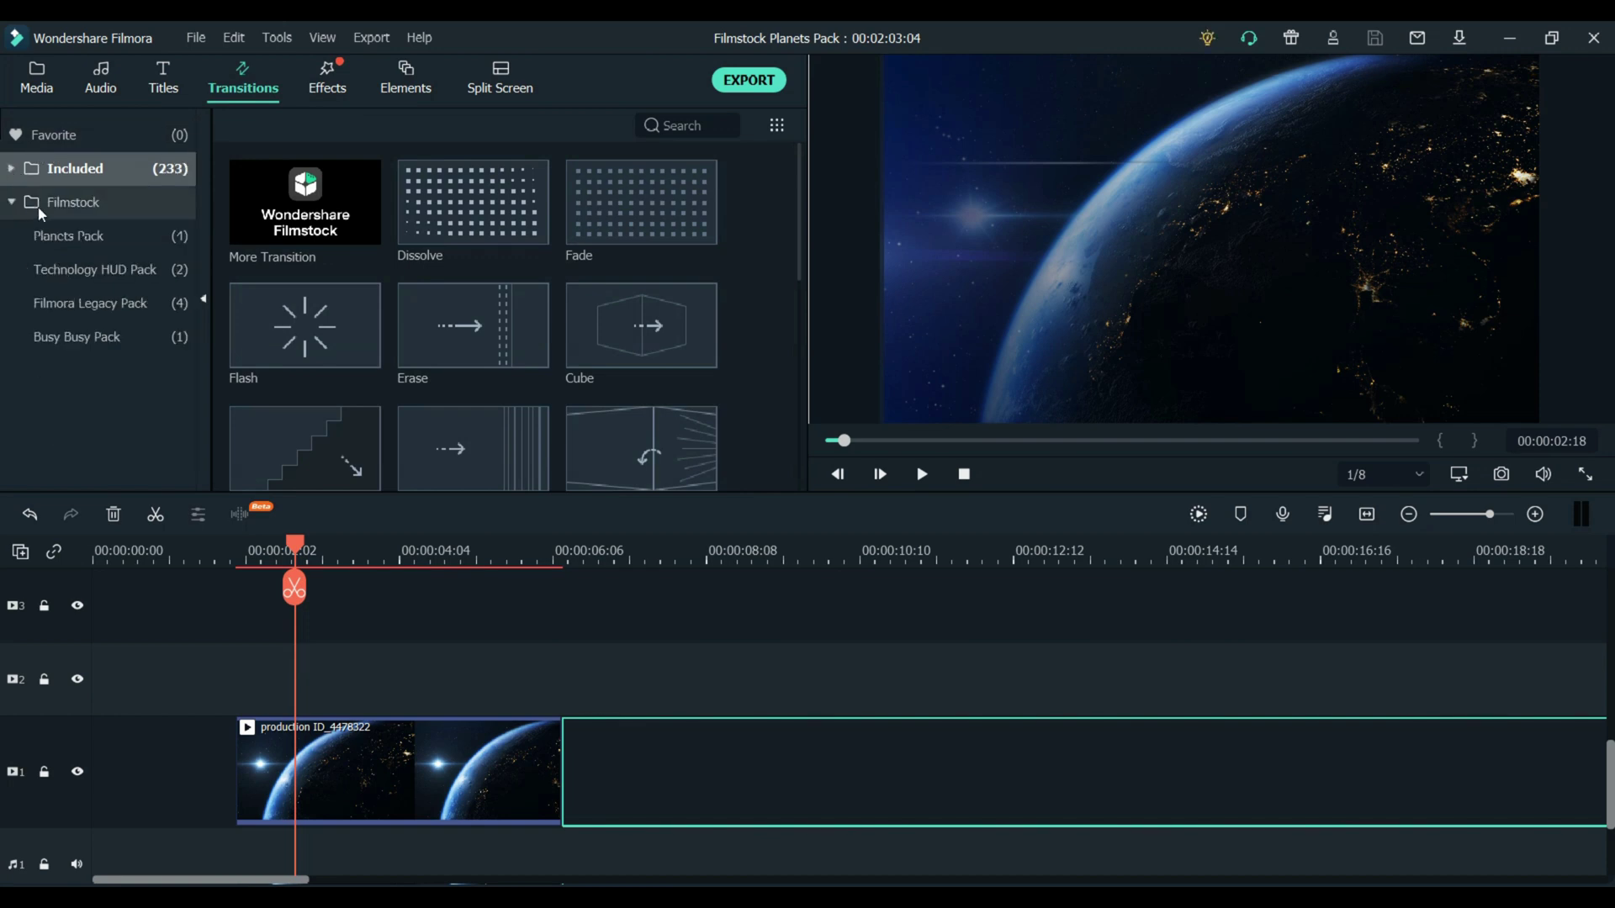
pyautogui.click(69, 241)
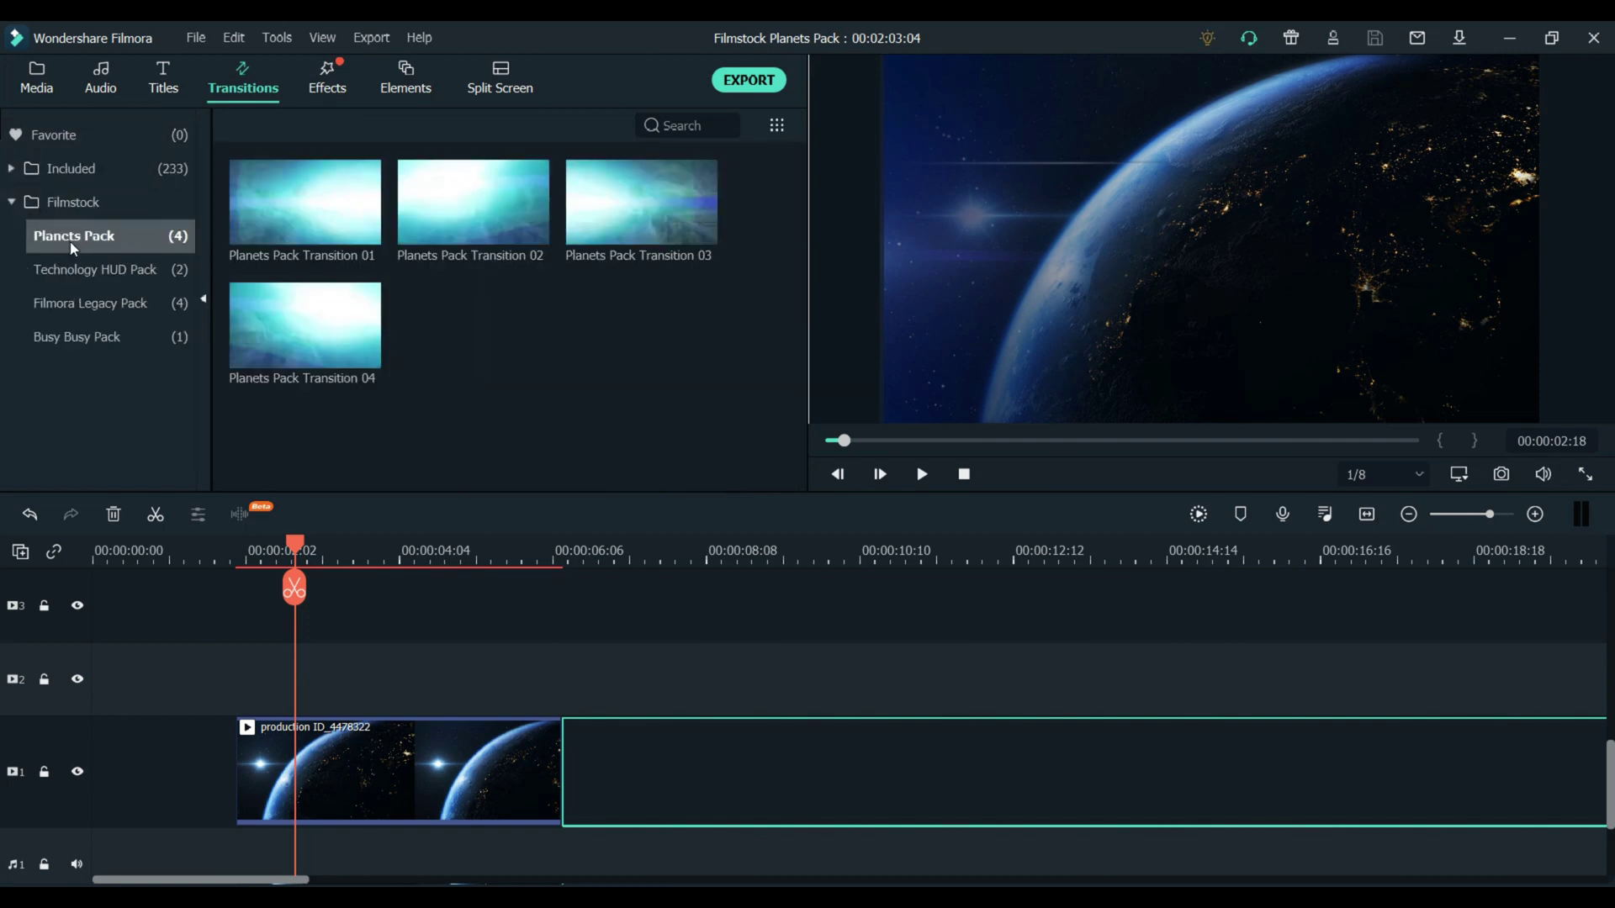
pyautogui.click(163, 79)
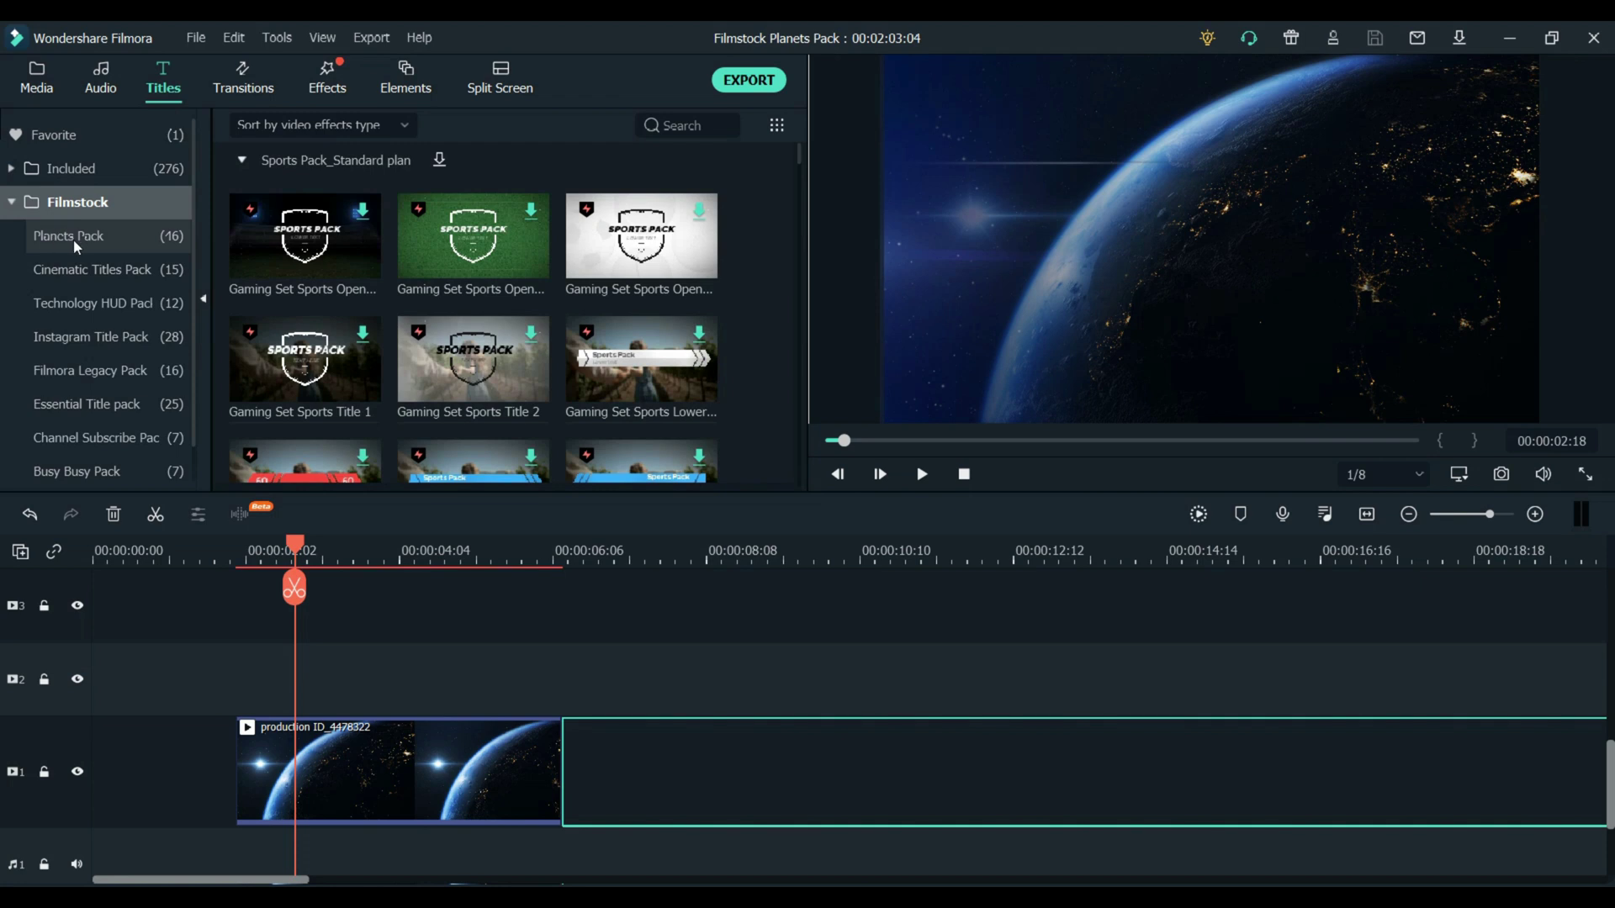
# Step: Show the Planets Pack titles and preview the Opener 06 Venus title
pyautogui.click(73, 238)
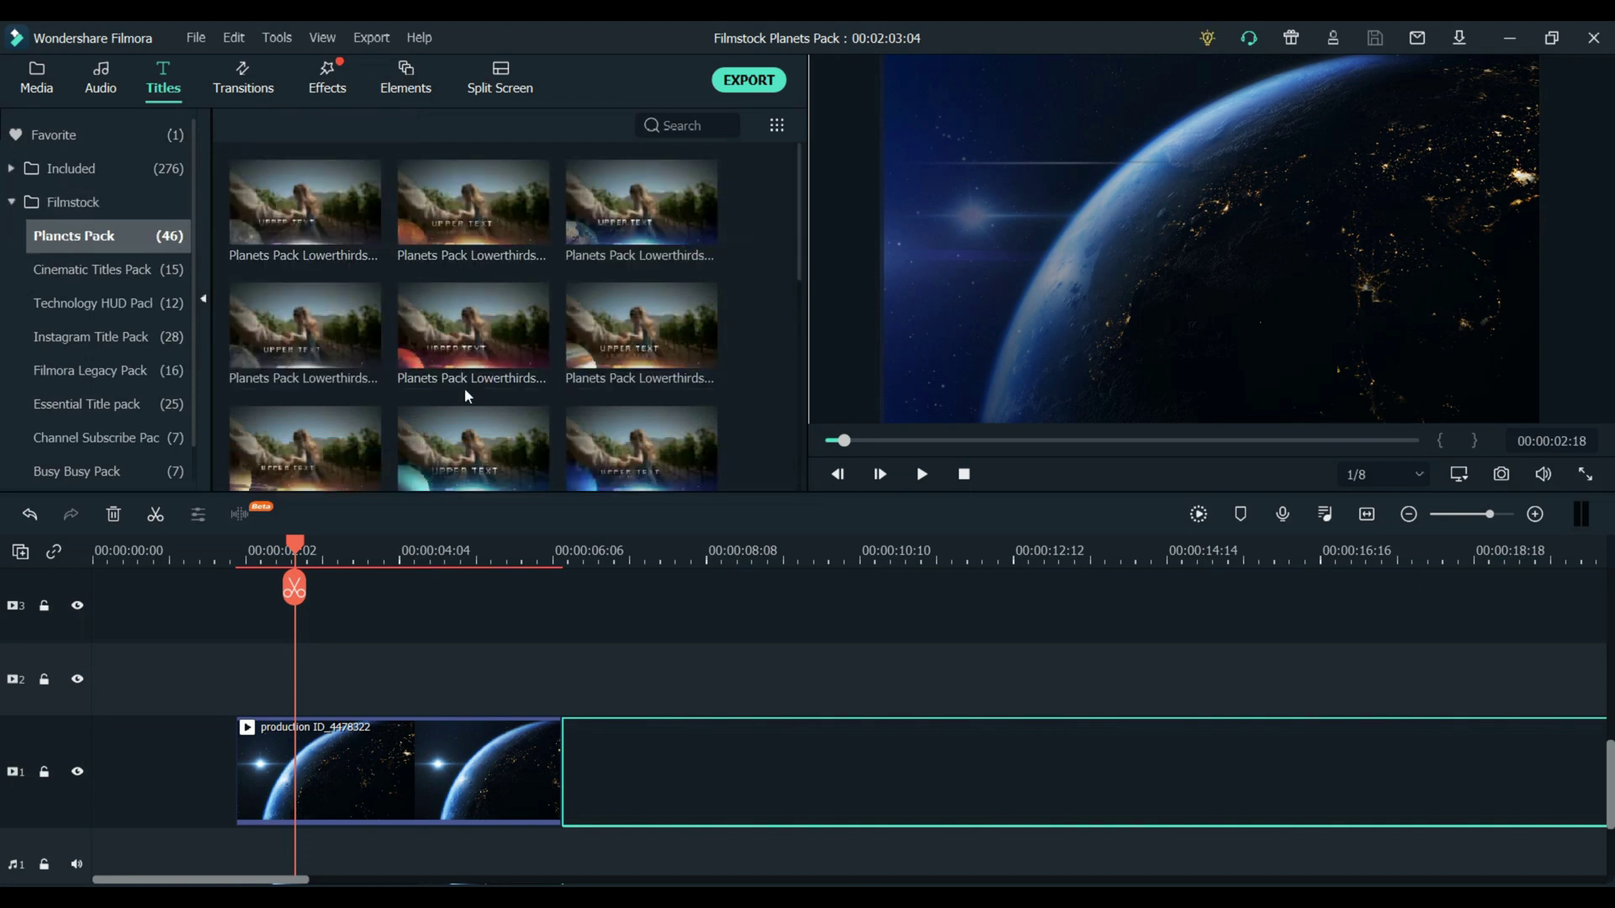
pyautogui.scroll(-3, 464, 391)
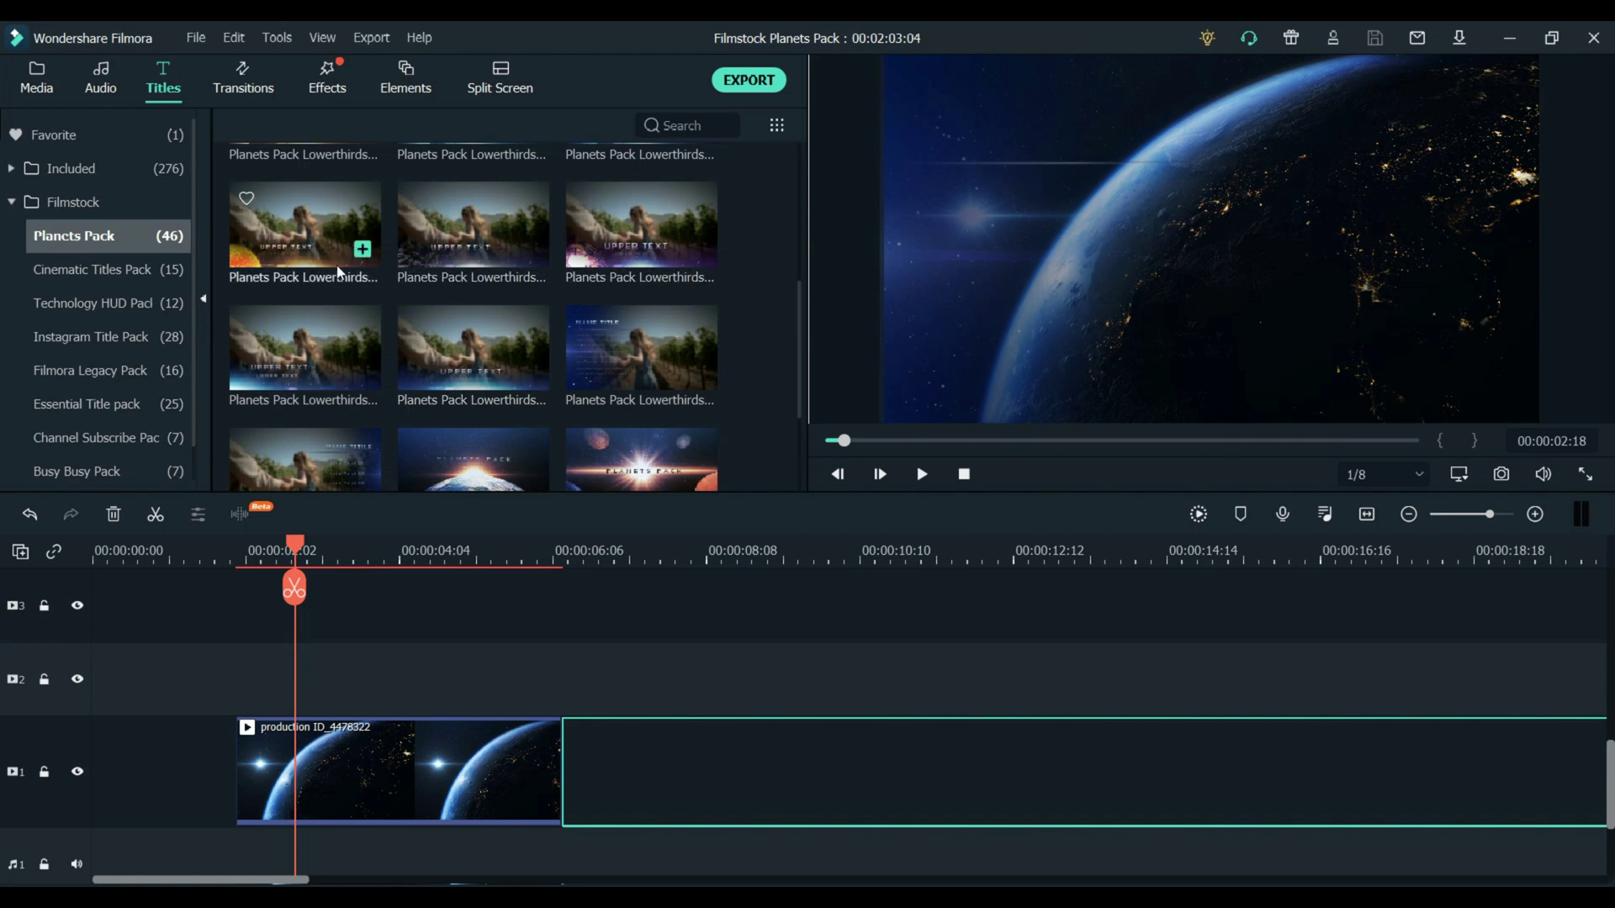
pyautogui.scroll(-2, 439, 409)
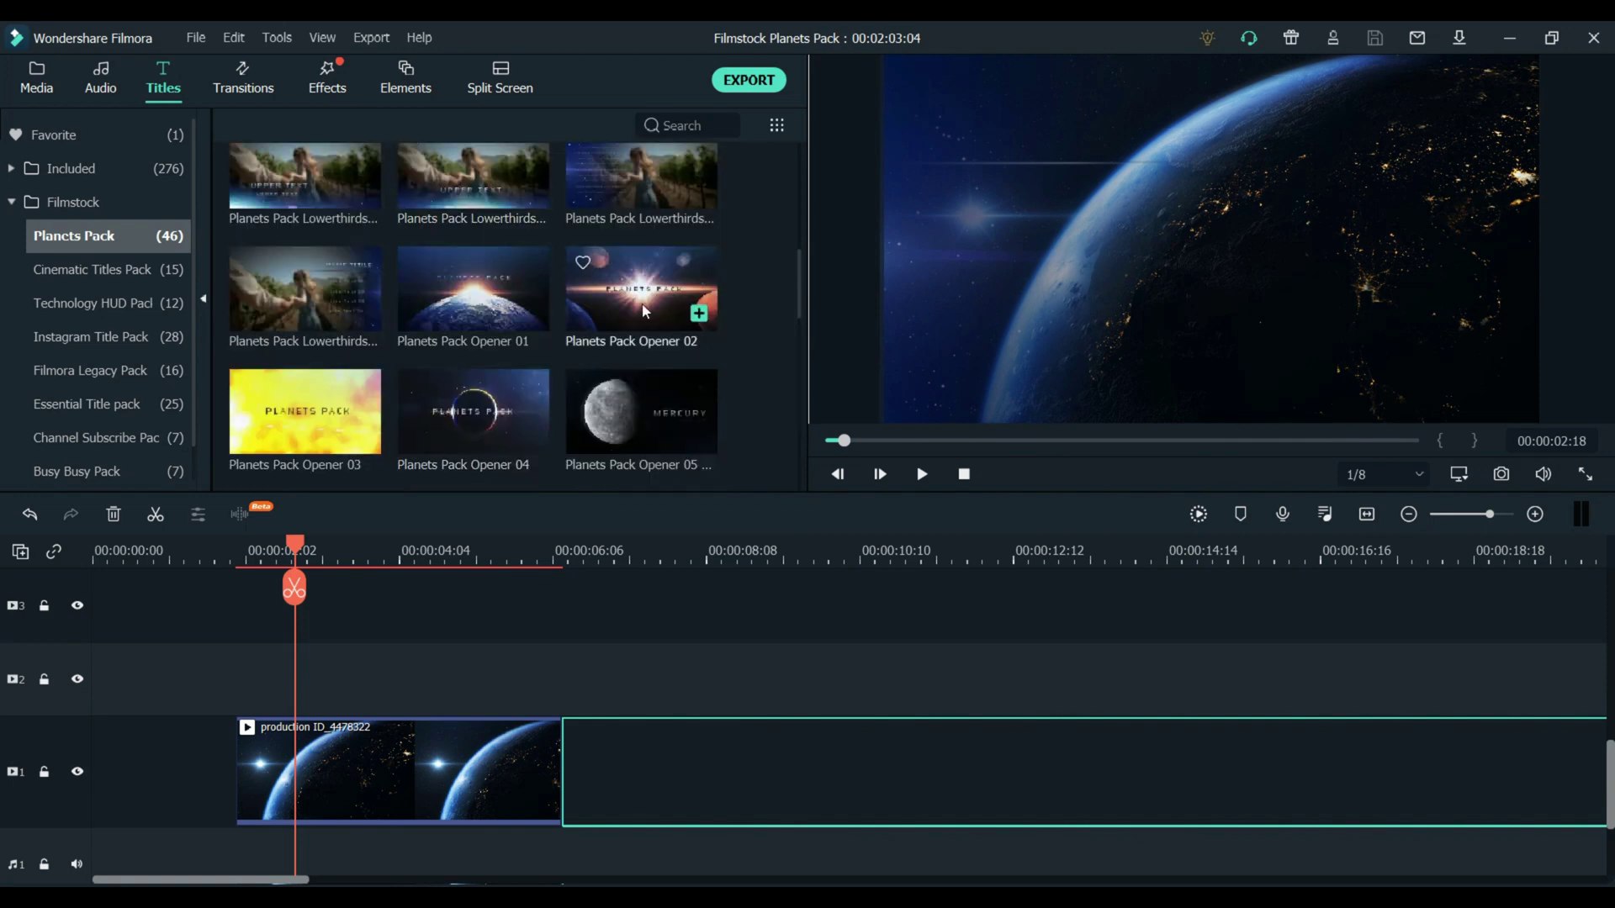
pyautogui.scroll(-4, 341, 333)
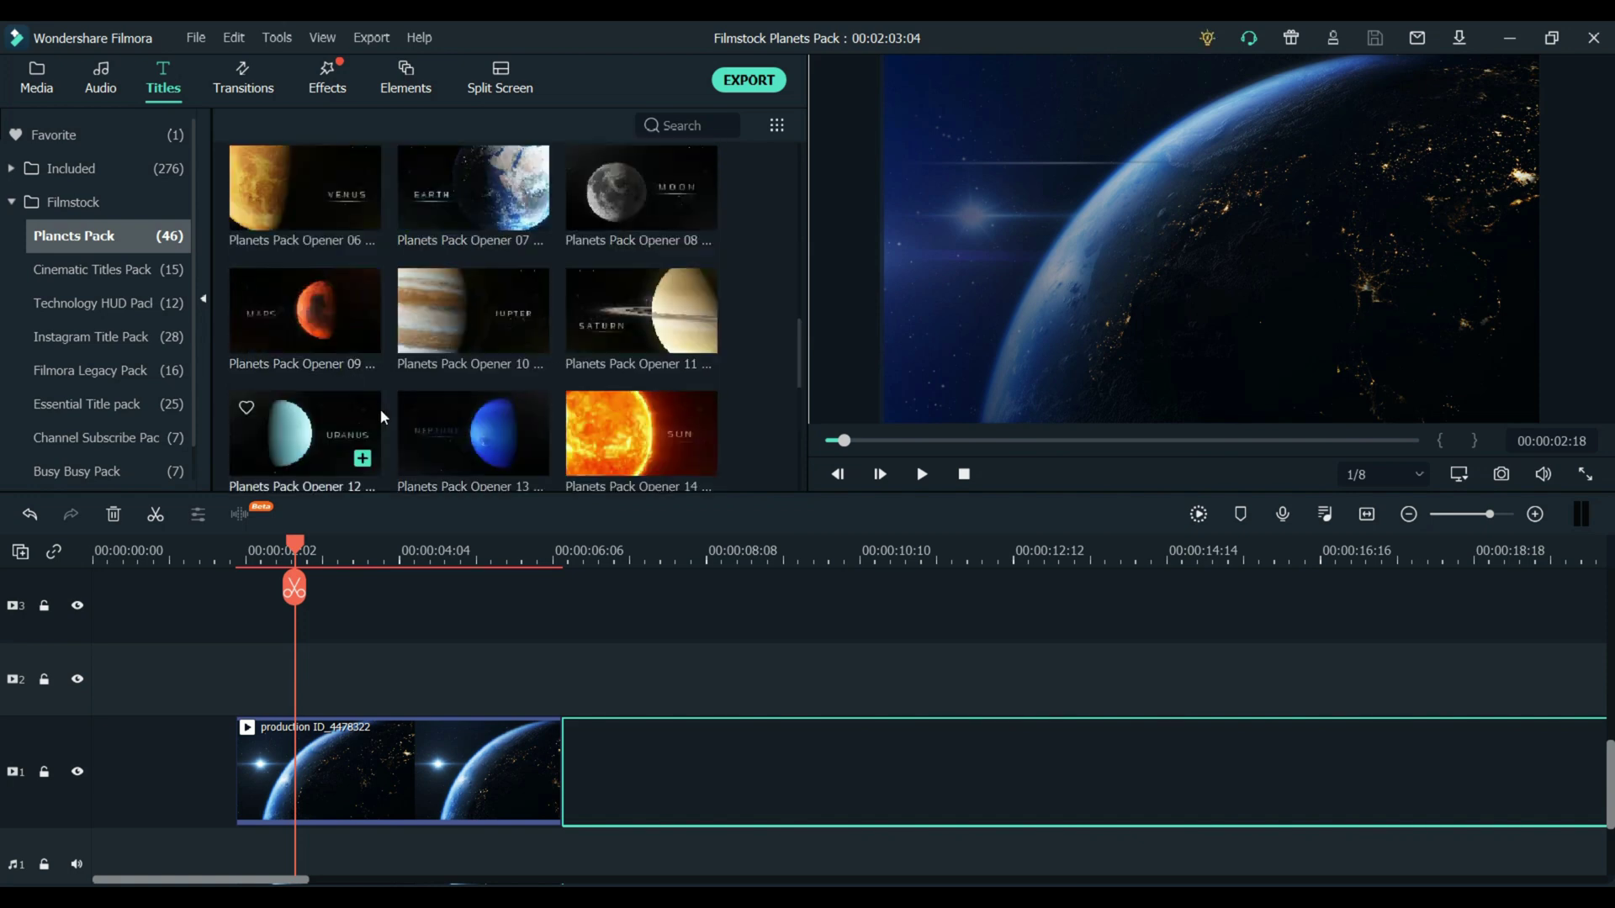
pyautogui.scroll(2, 316, 384)
pyautogui.click(316, 384)
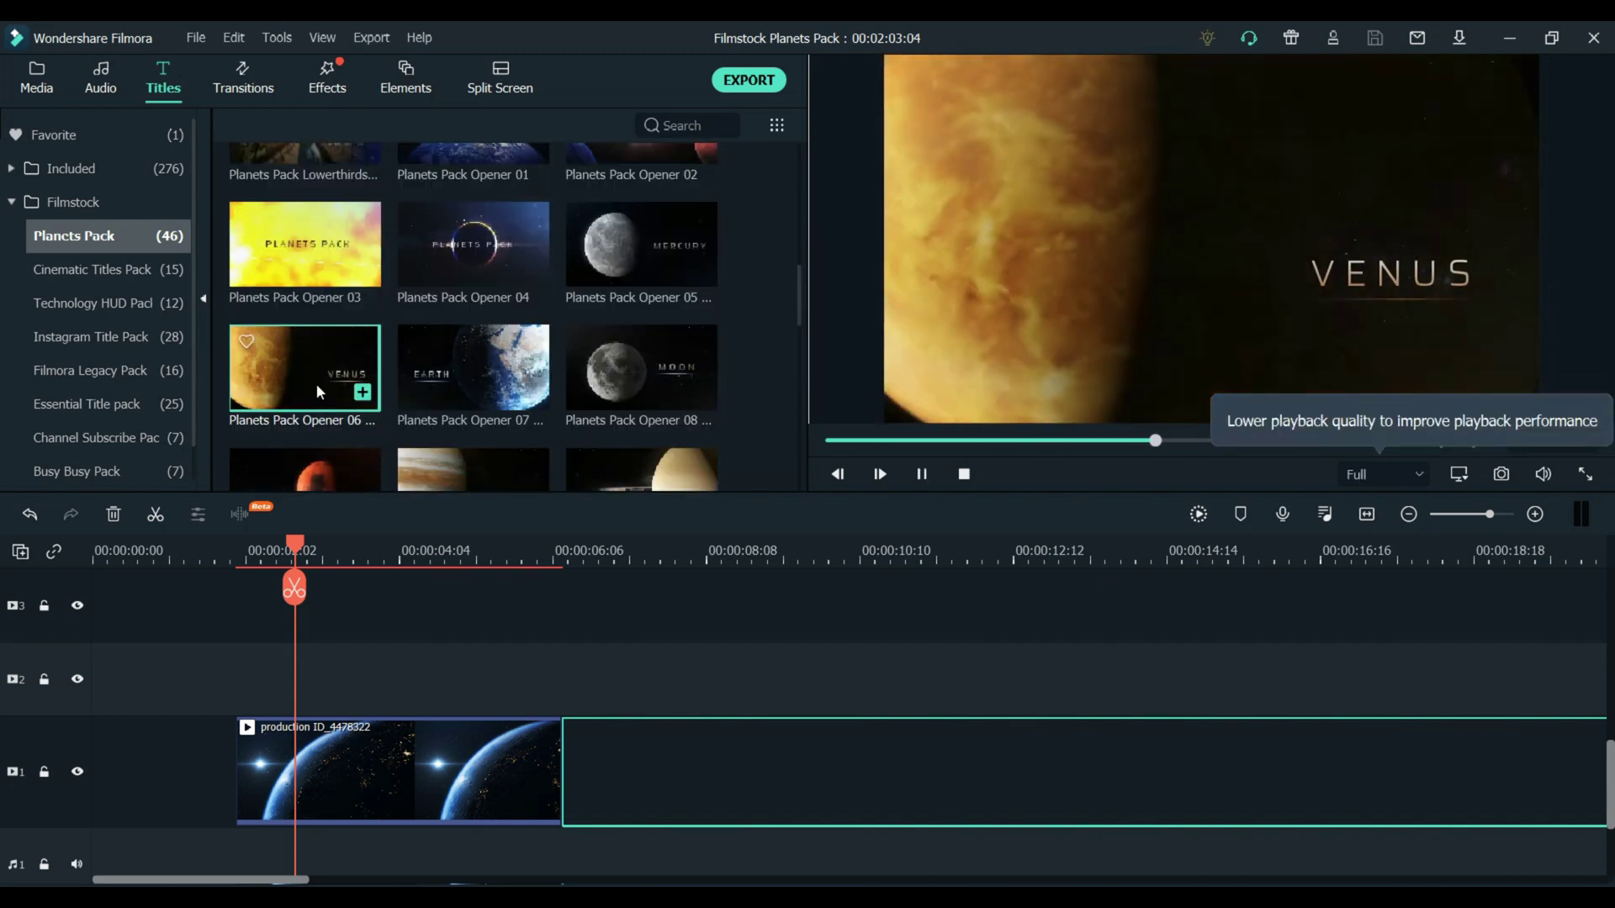
# Step: Preview Lowerthirds 11 Asteroid, Title 06 Mars and Title 14, then return to the media library
pyautogui.scroll(3, 477, 229)
pyautogui.click(477, 229)
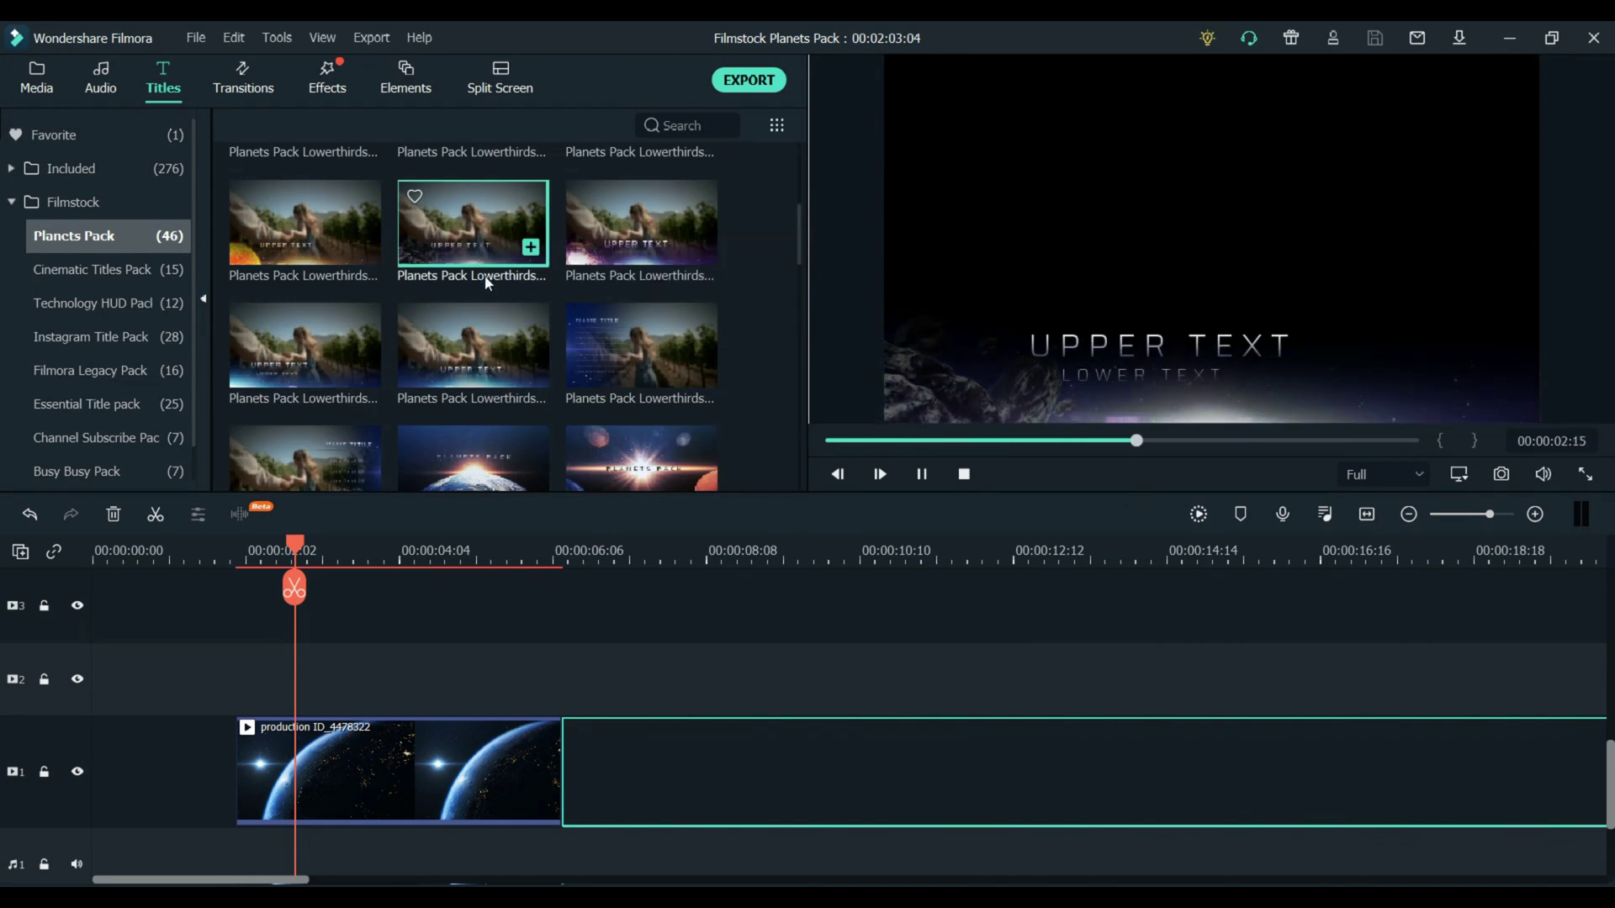
pyautogui.scroll(-3, 510, 342)
pyautogui.click(478, 307)
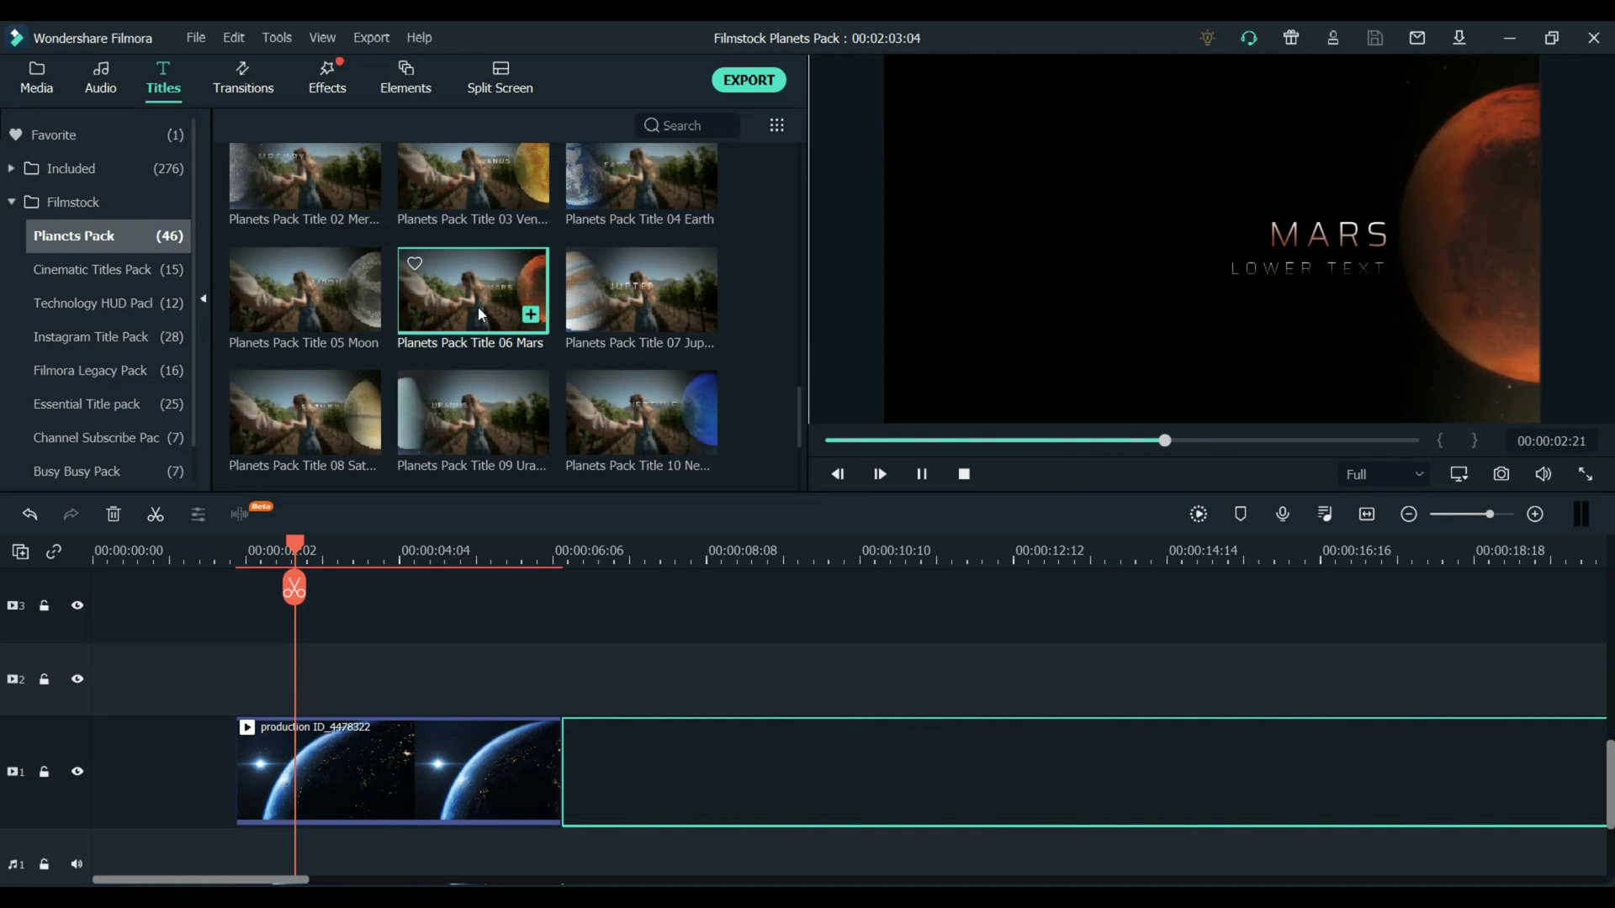
pyautogui.scroll(-2, 478, 307)
pyautogui.click(334, 406)
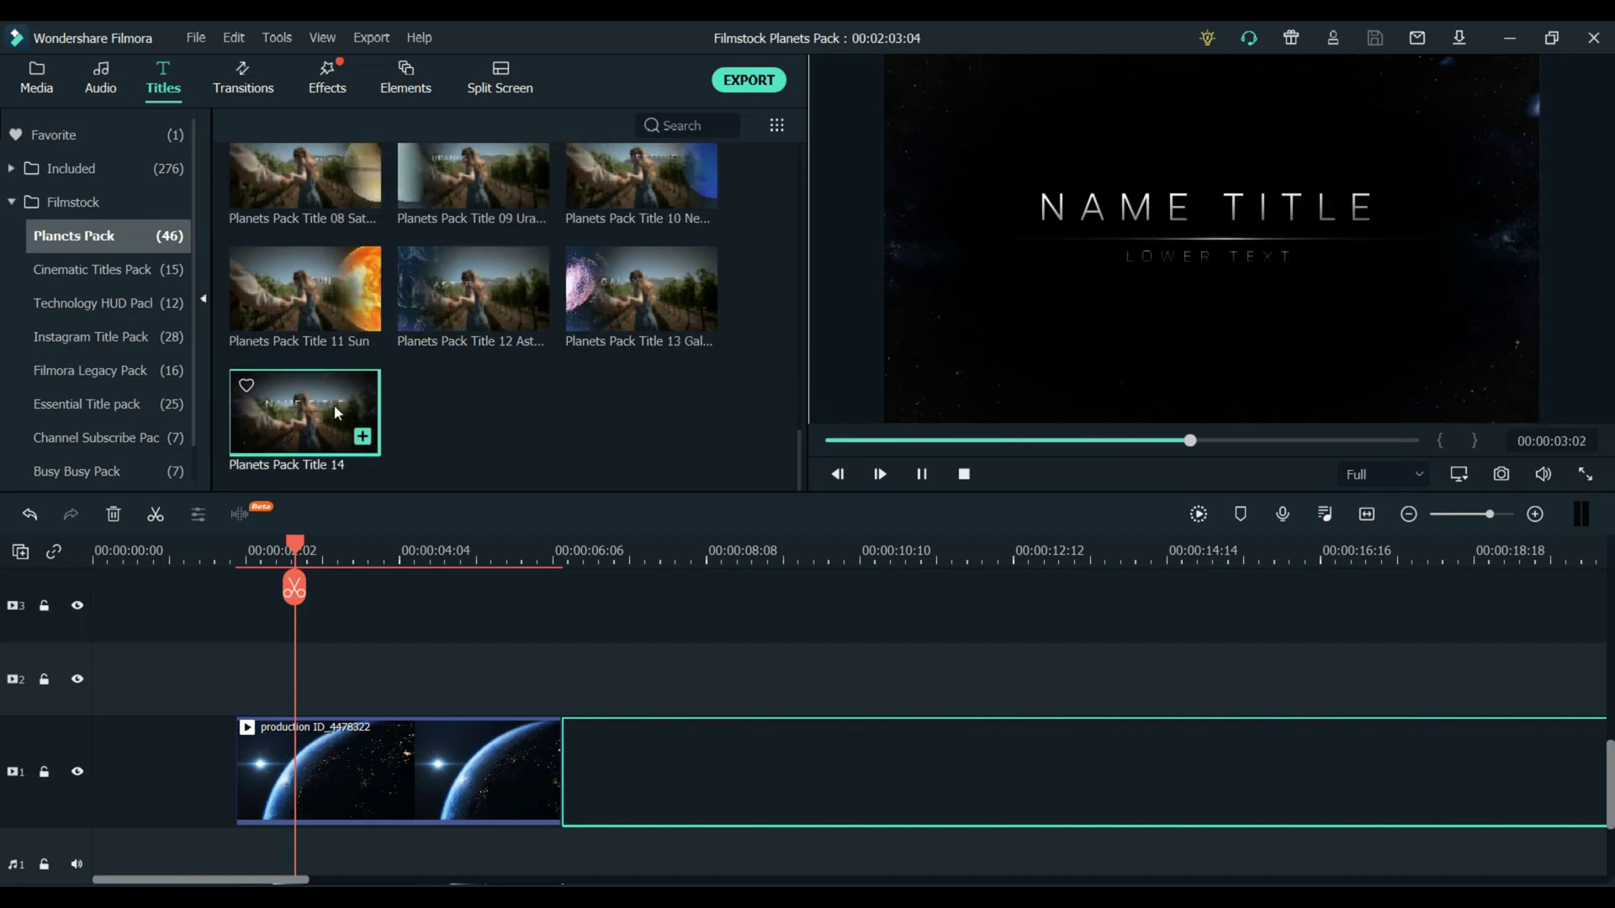
pyautogui.hotkey('alt', '1')
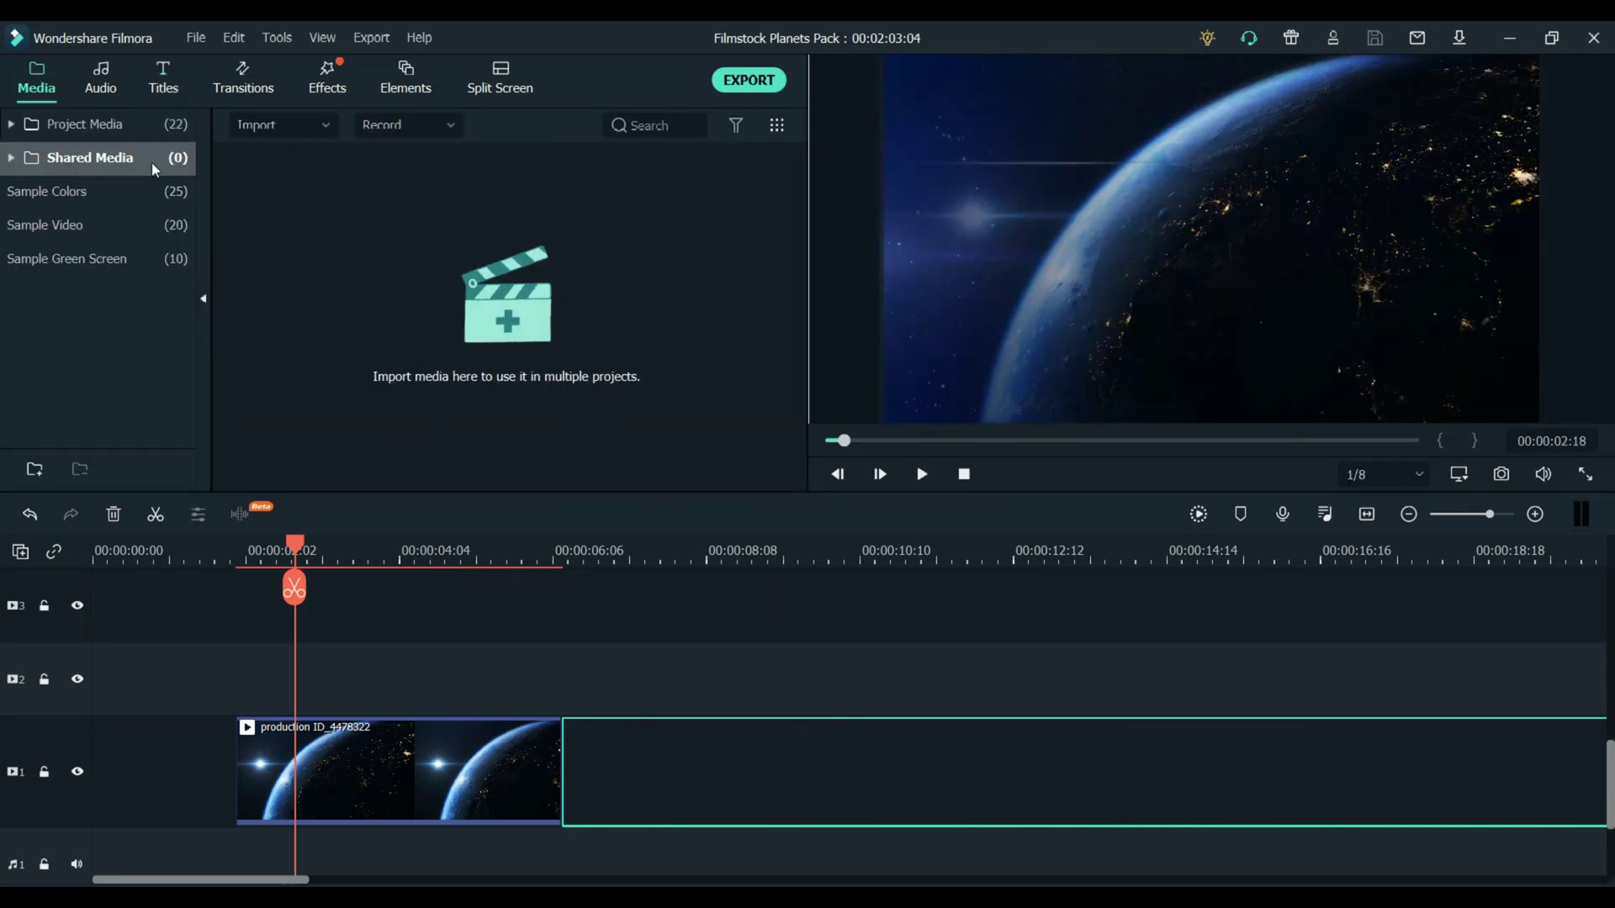
# Step: Scroll through the Project Media clips, then return to the Planets Pack titles
pyautogui.click(108, 119)
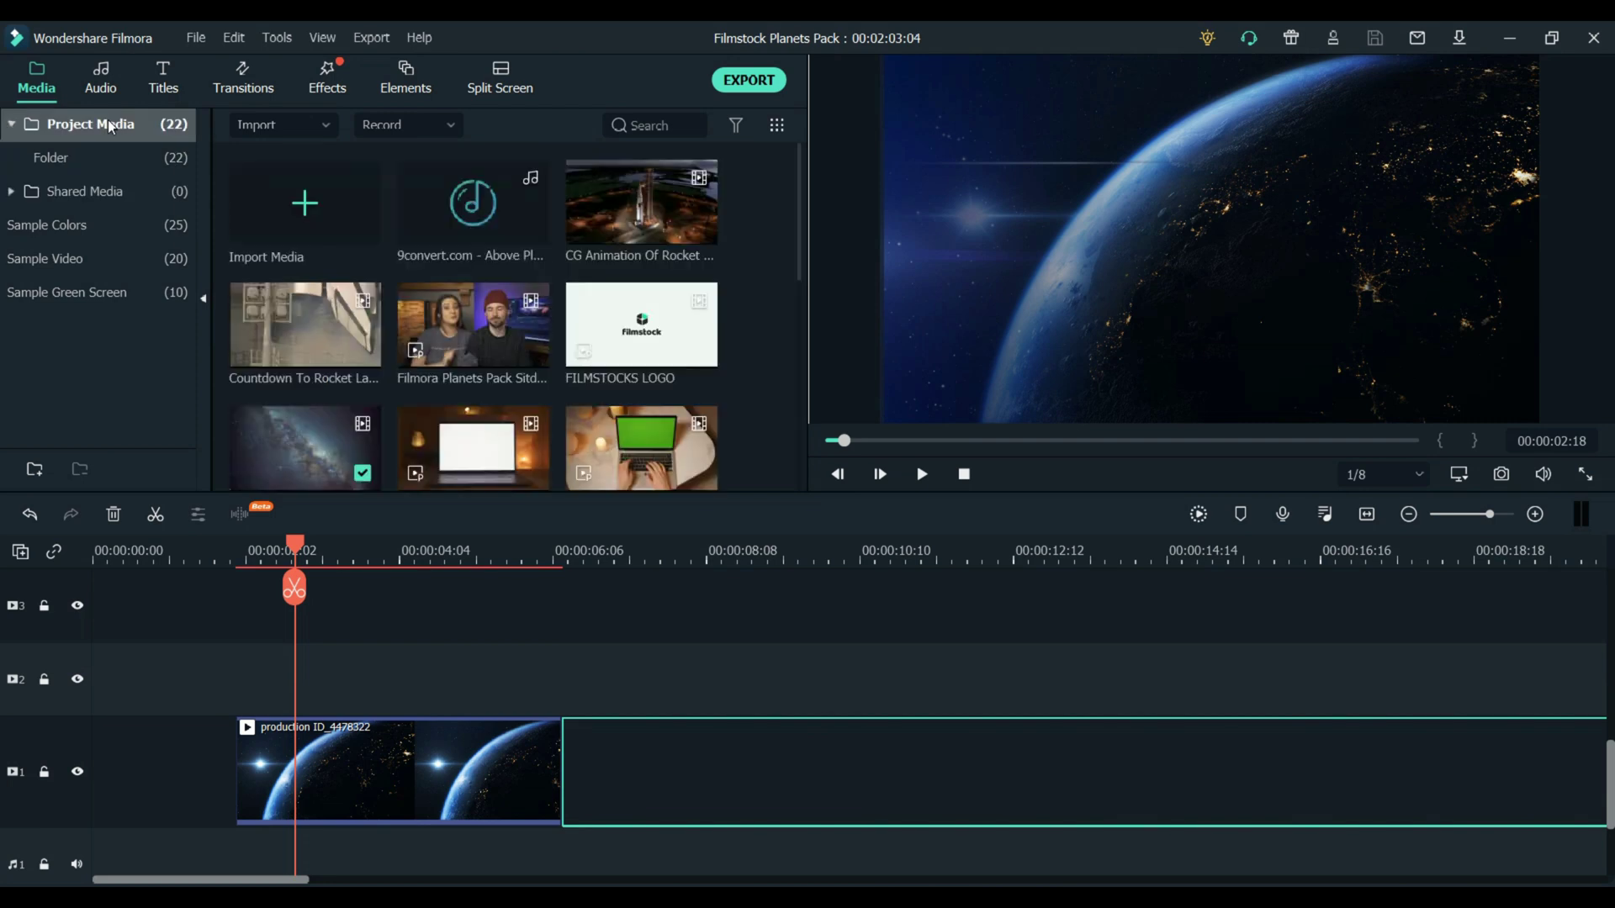
pyautogui.scroll(-6, 385, 296)
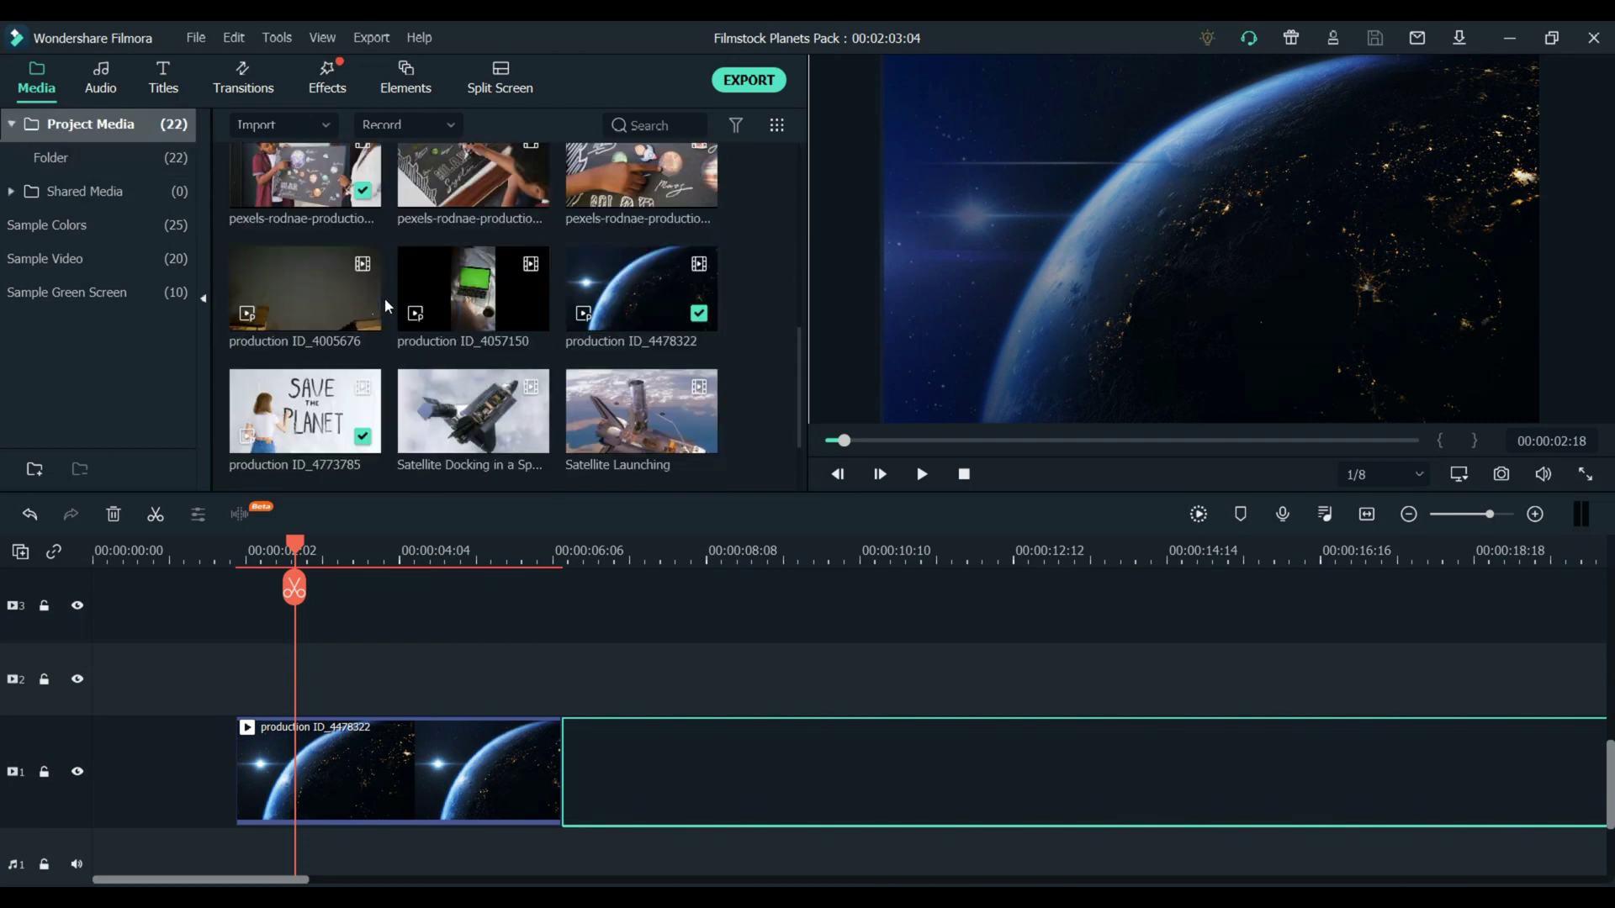
pyautogui.hotkey('alt', '3')
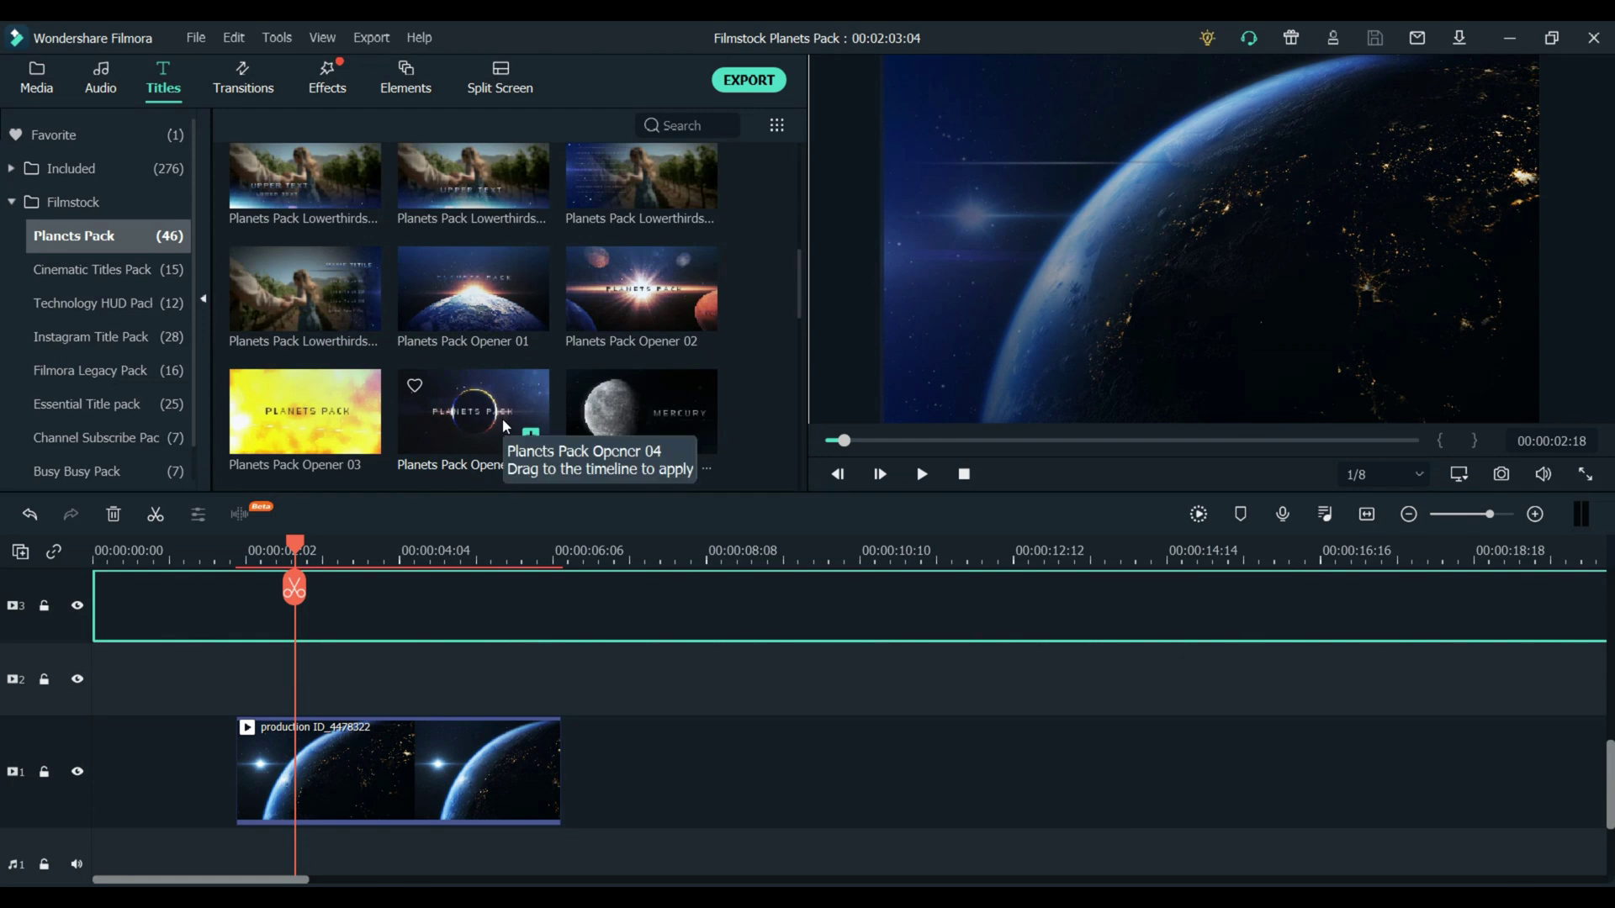
pyautogui.scroll(3, 502, 417)
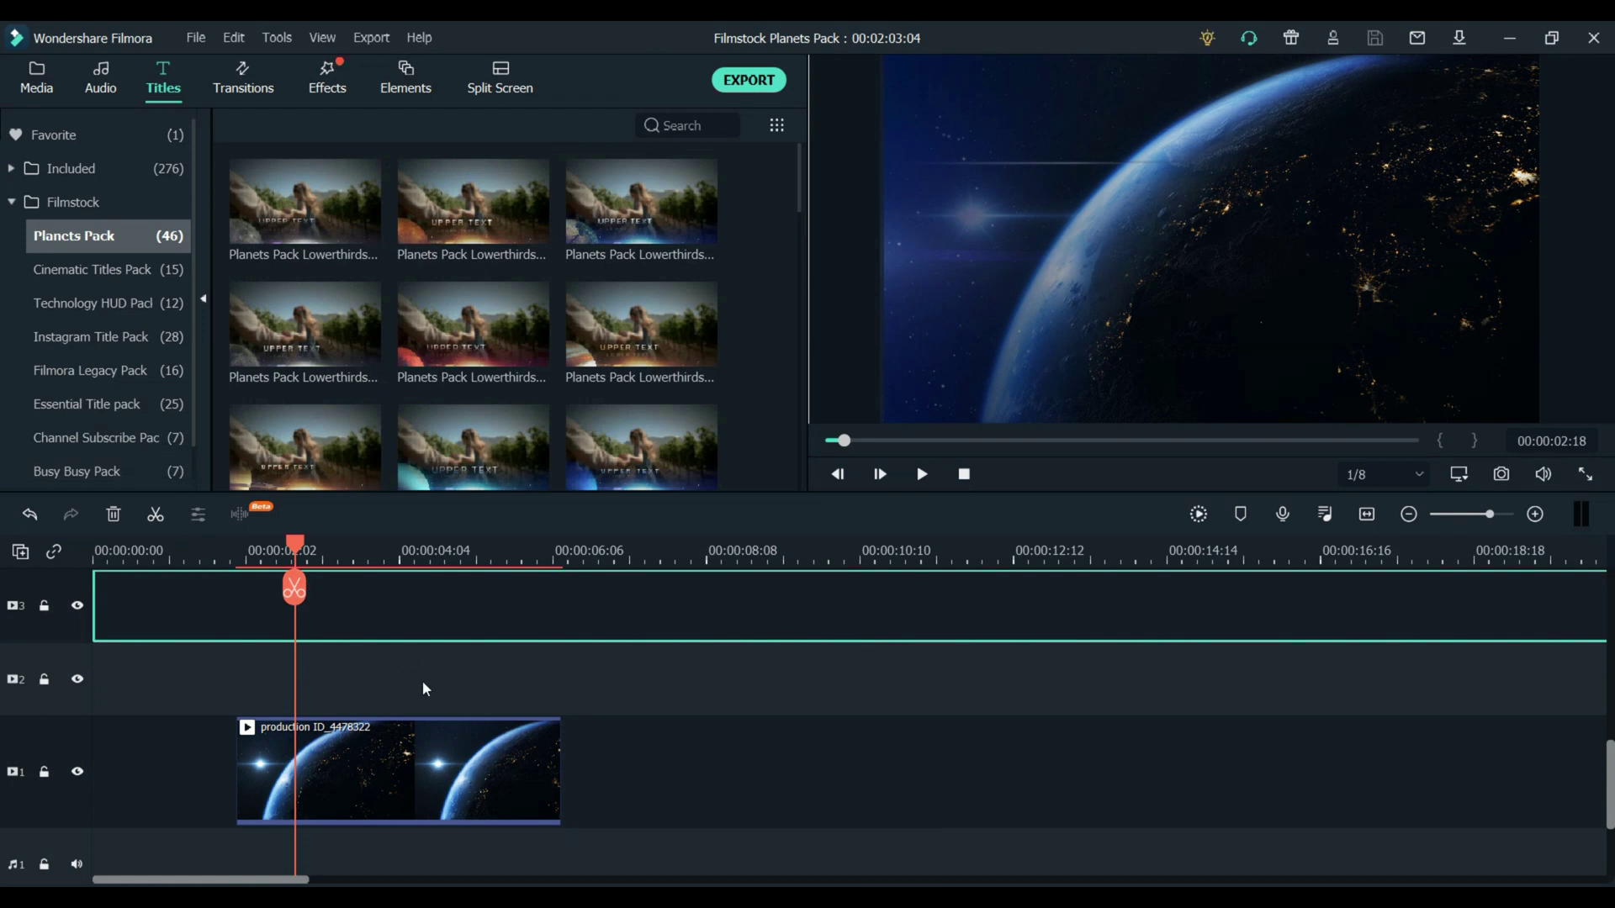
pyautogui.scroll(-2, 584, 311)
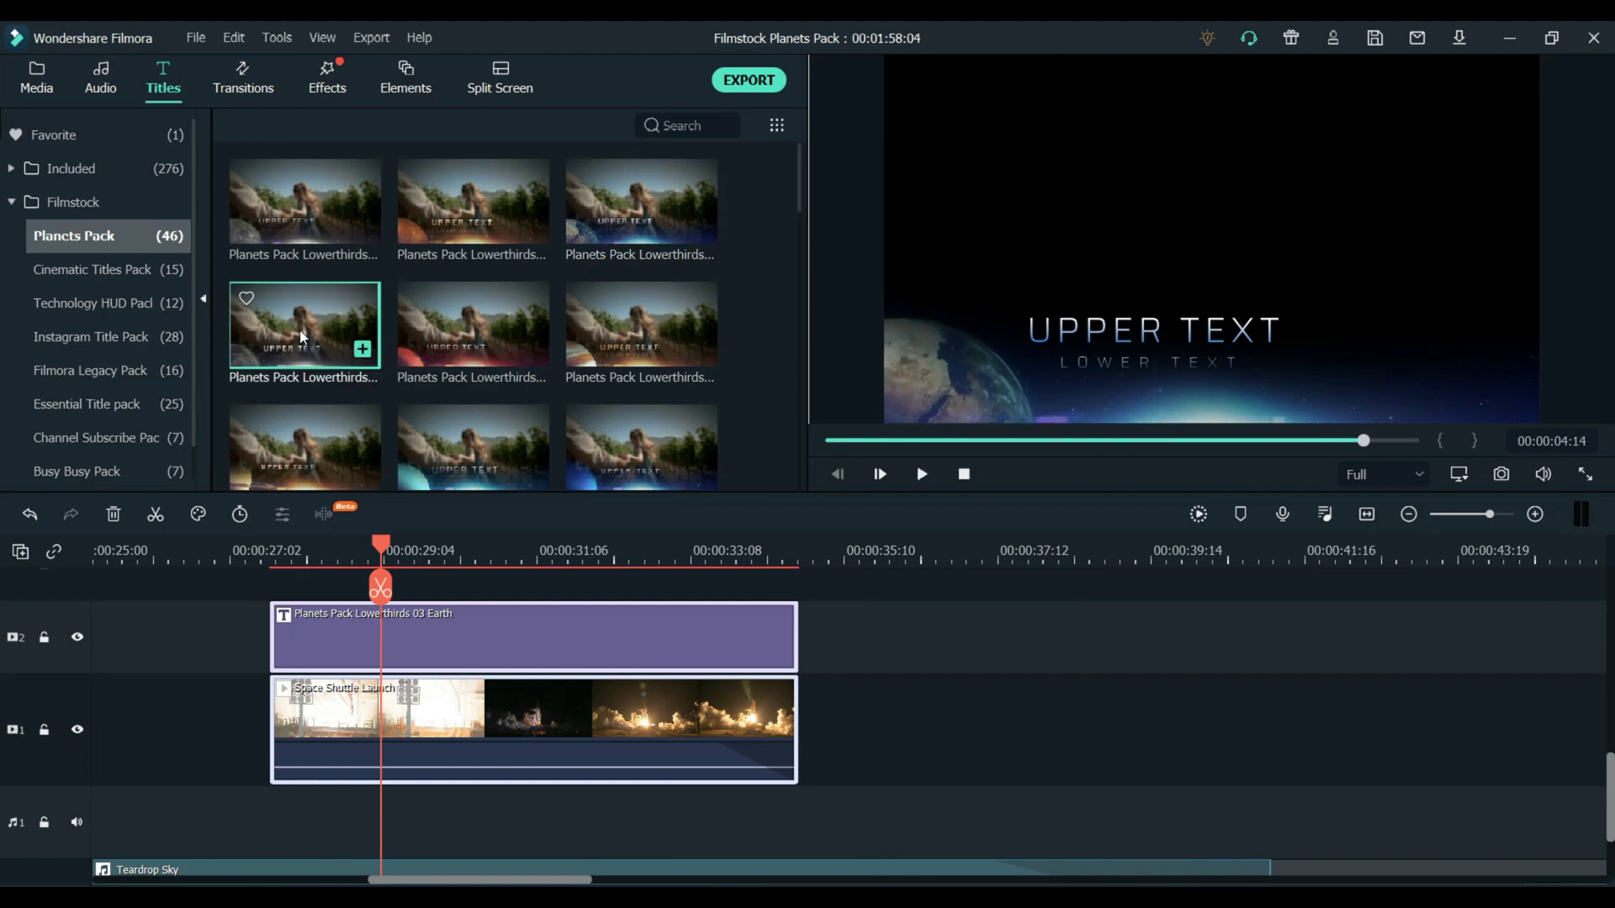
pyautogui.click(303, 336)
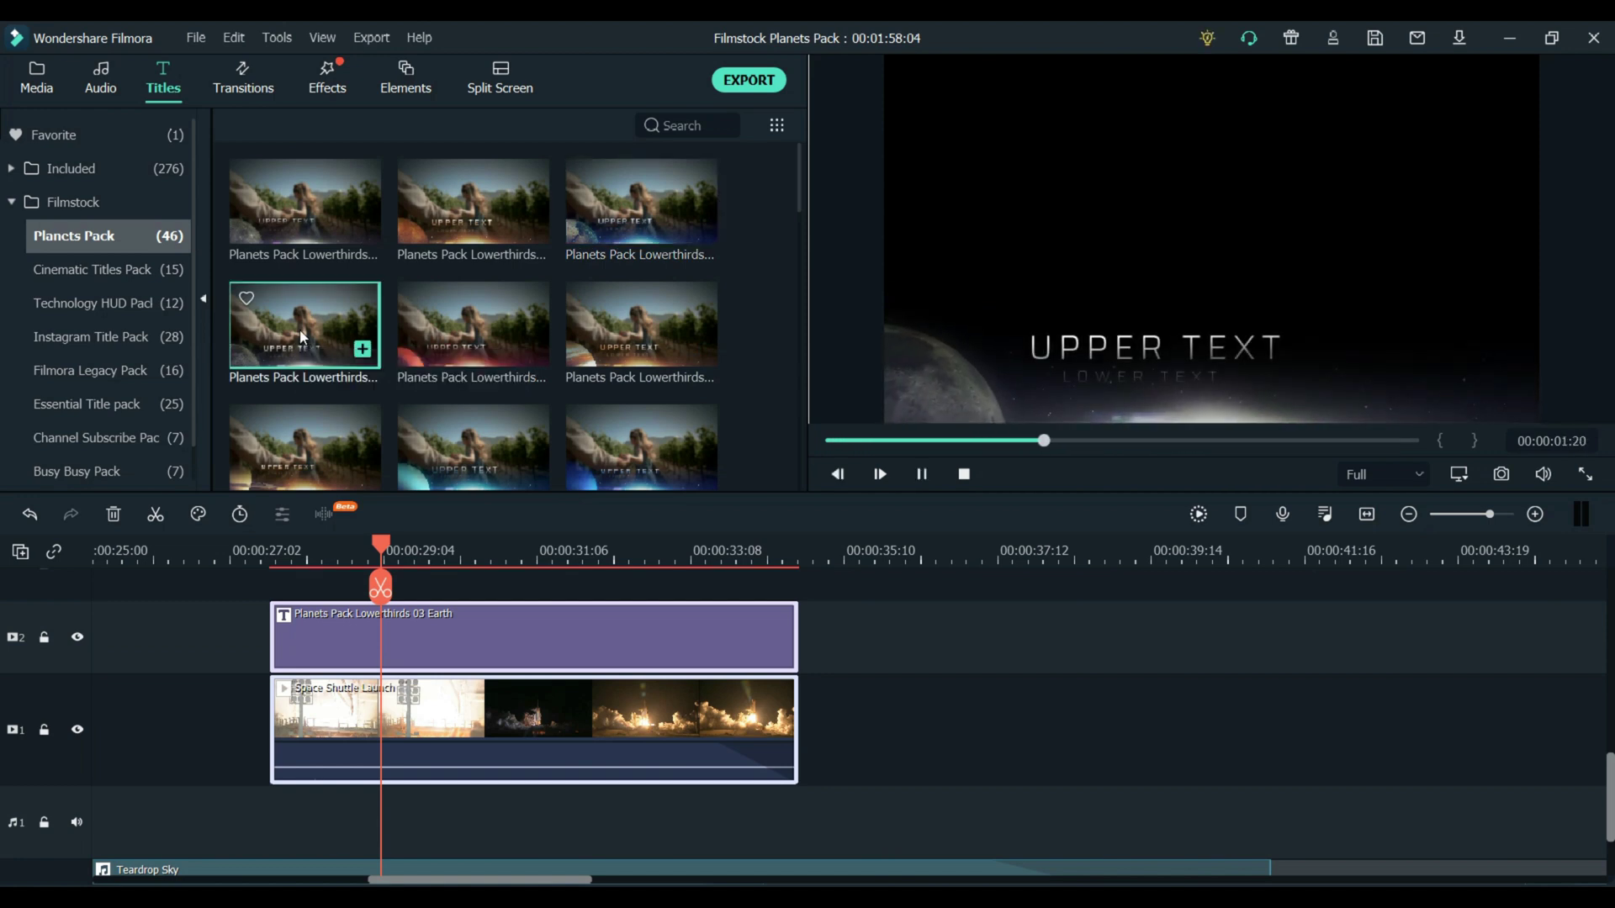
pyautogui.click(649, 333)
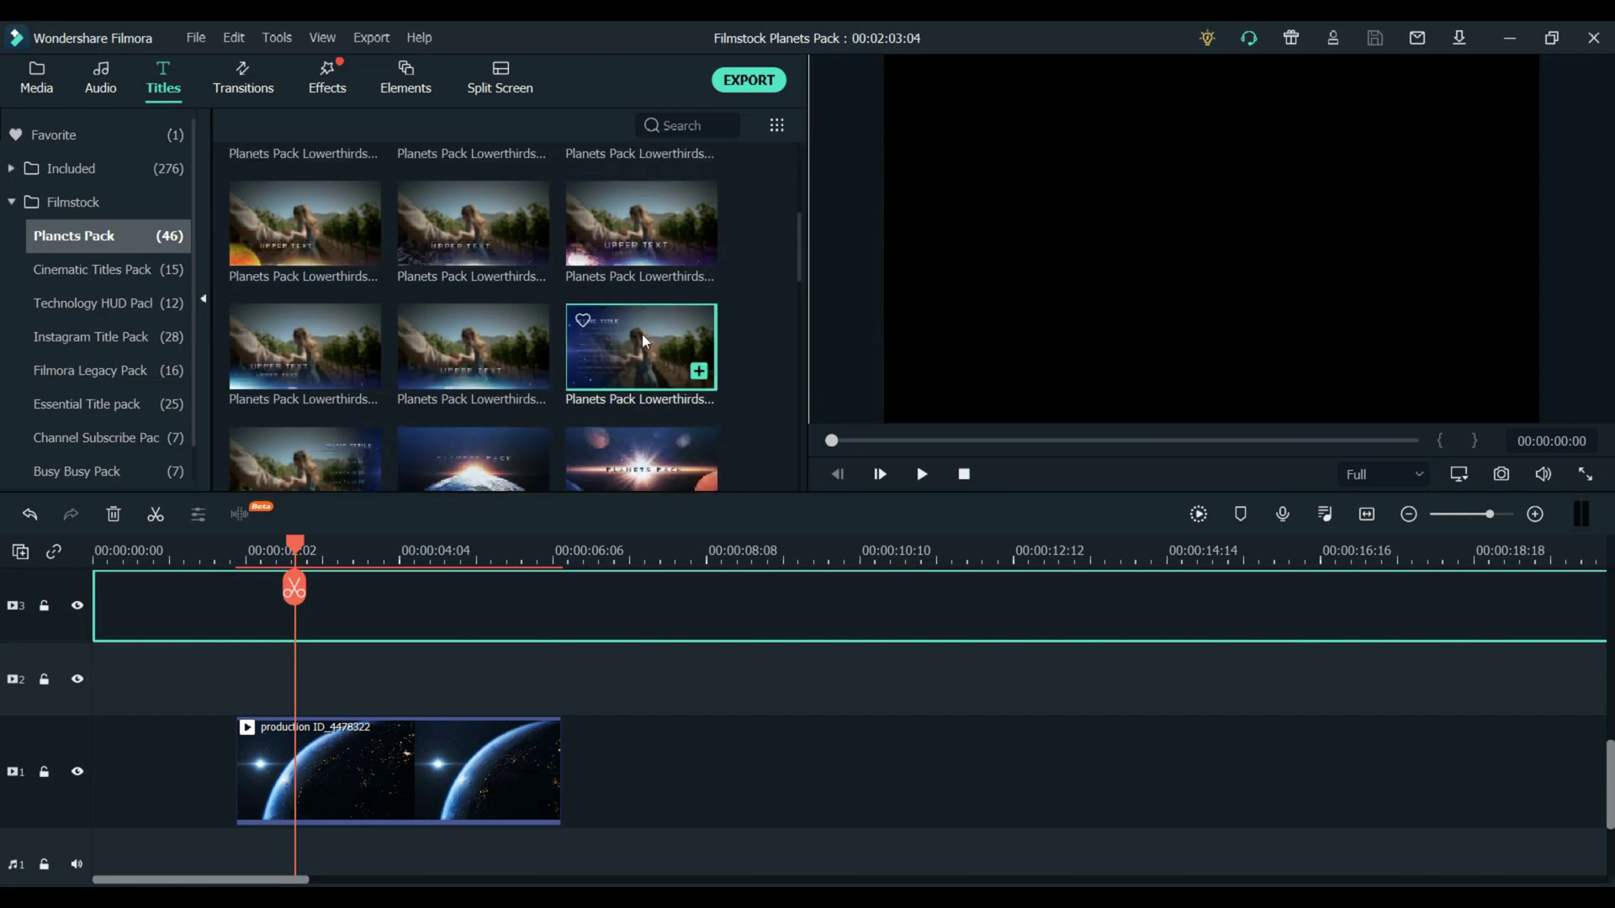
# Step: Place Planets Pack Lowerthirds 15 on track 2 over the earth clip and open its text for editing
pyautogui.moveTo(643, 330)
pyautogui.mouseDown()
pyautogui.moveTo(350, 667)
pyautogui.moveTo(261, 703)
pyautogui.moveTo(240, 690)
pyautogui.mouseUp()
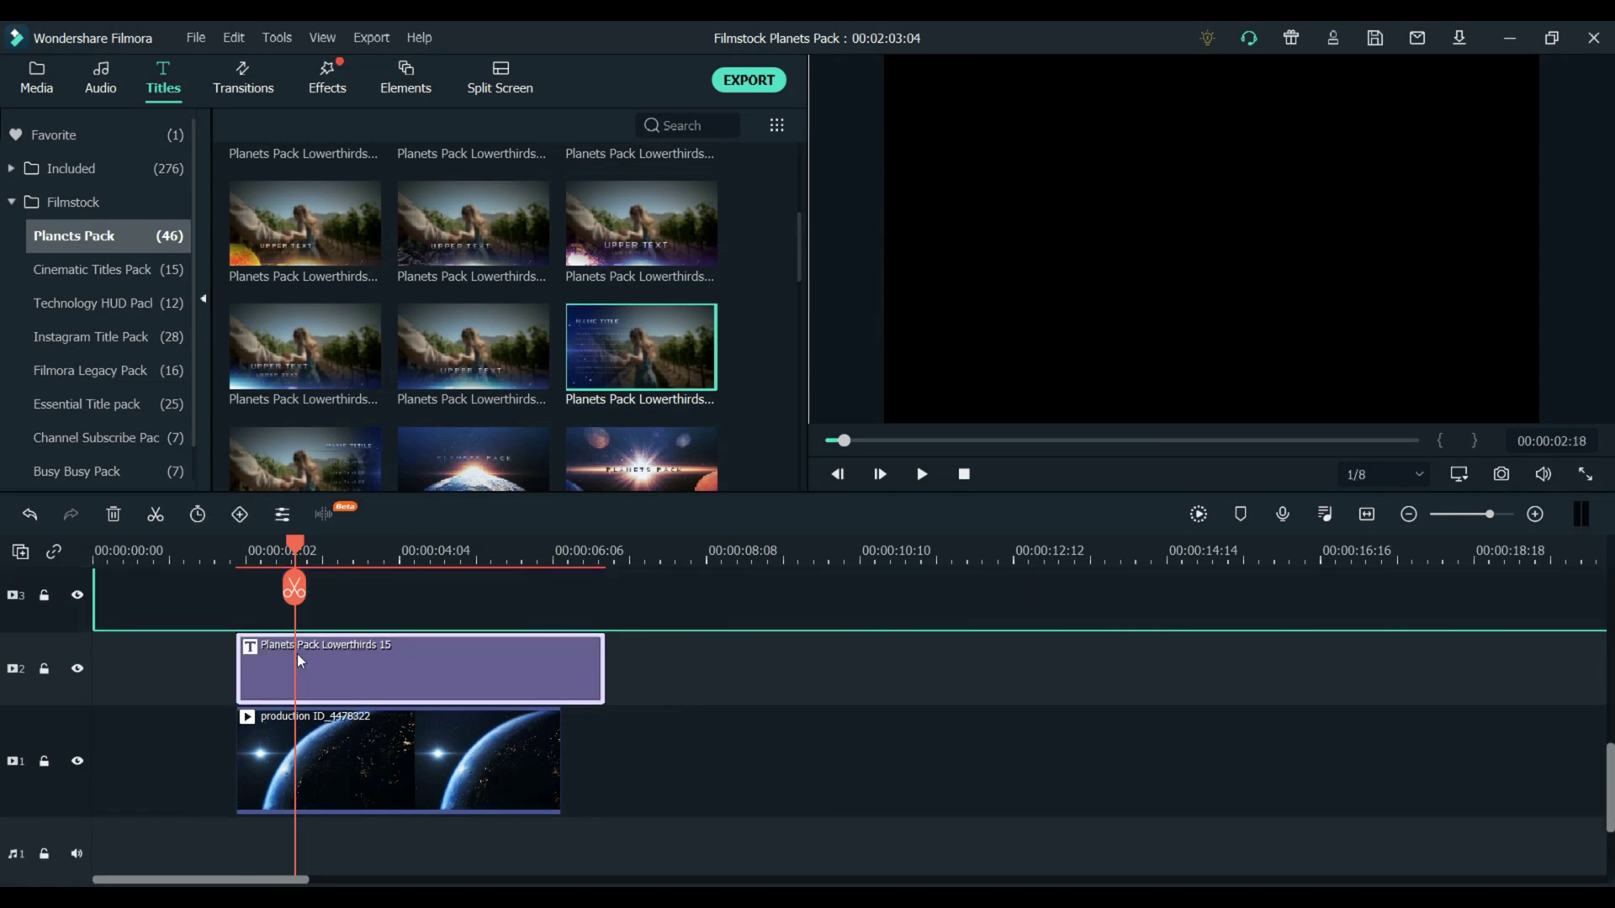
pyautogui.doubleClick(364, 660)
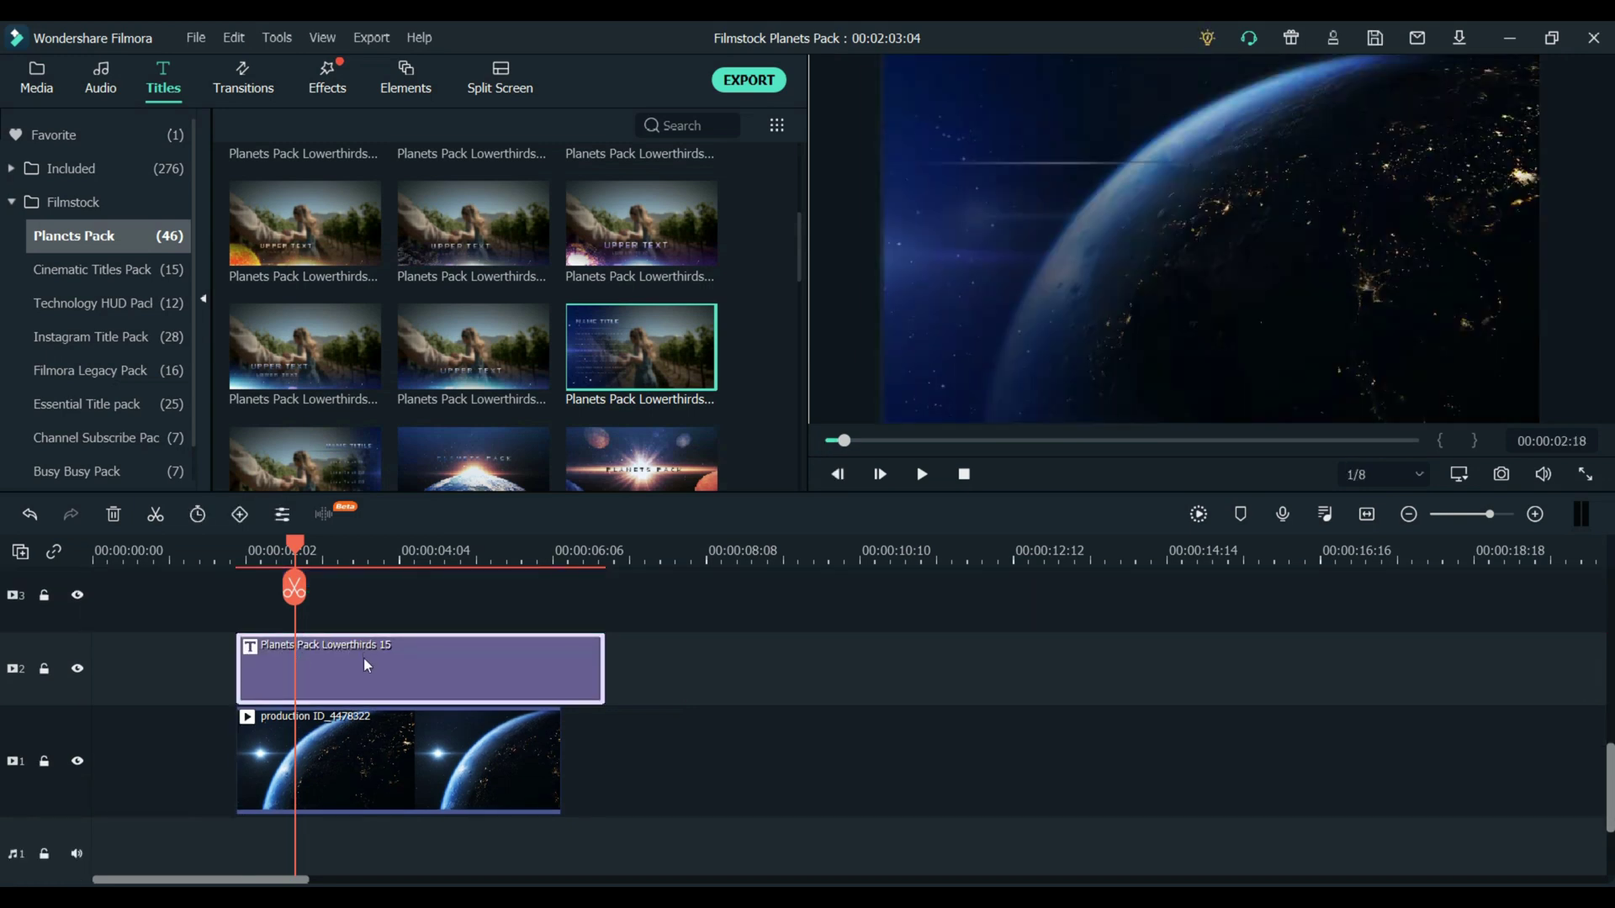
pyautogui.moveTo(722, 344); pyautogui.dragTo(398, 223)
pyautogui.scroll(-10, 668, 380)
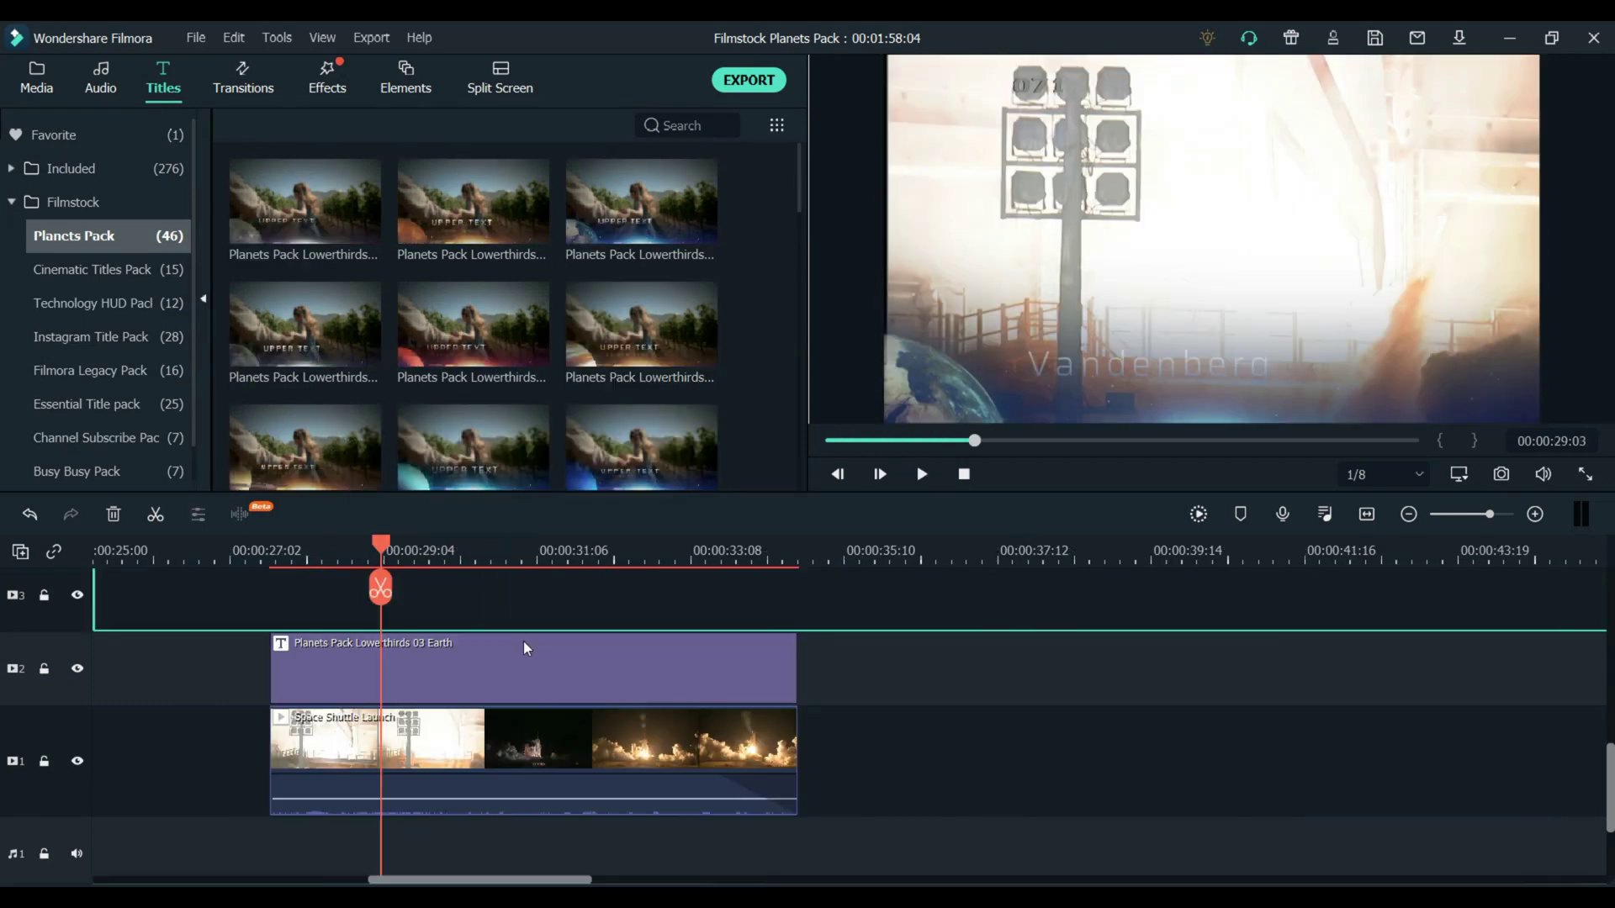
pyautogui.doubleClick(495, 668)
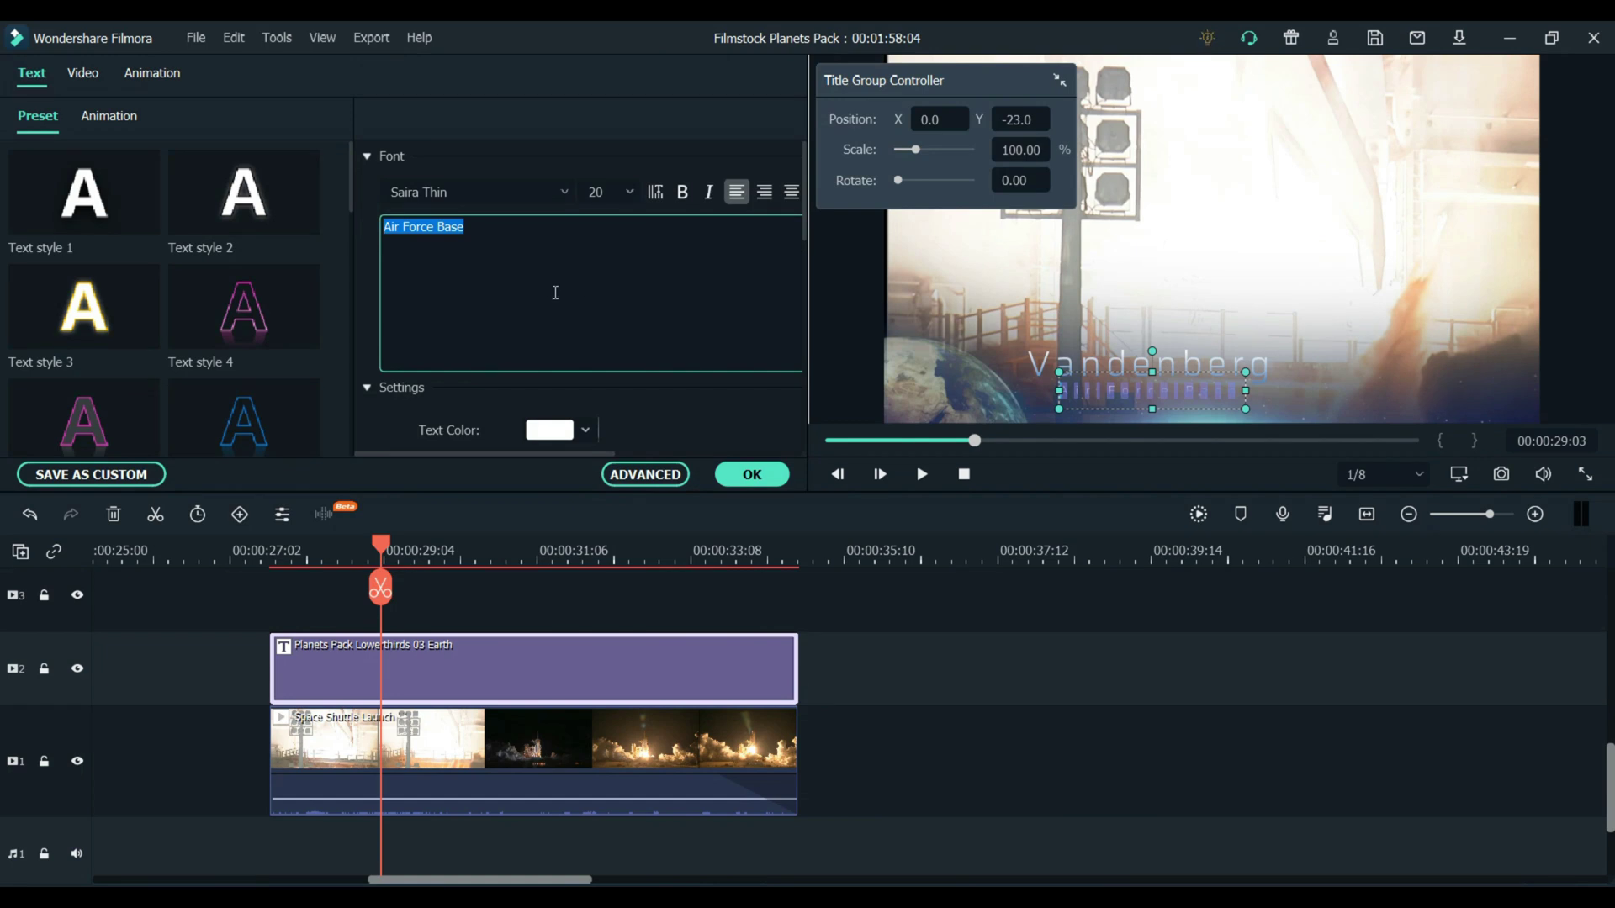
# Step: Confirm the Vandenberg / Air Force Base text and play the timeline to check it
pyautogui.click(752, 475)
pyautogui.press('space')
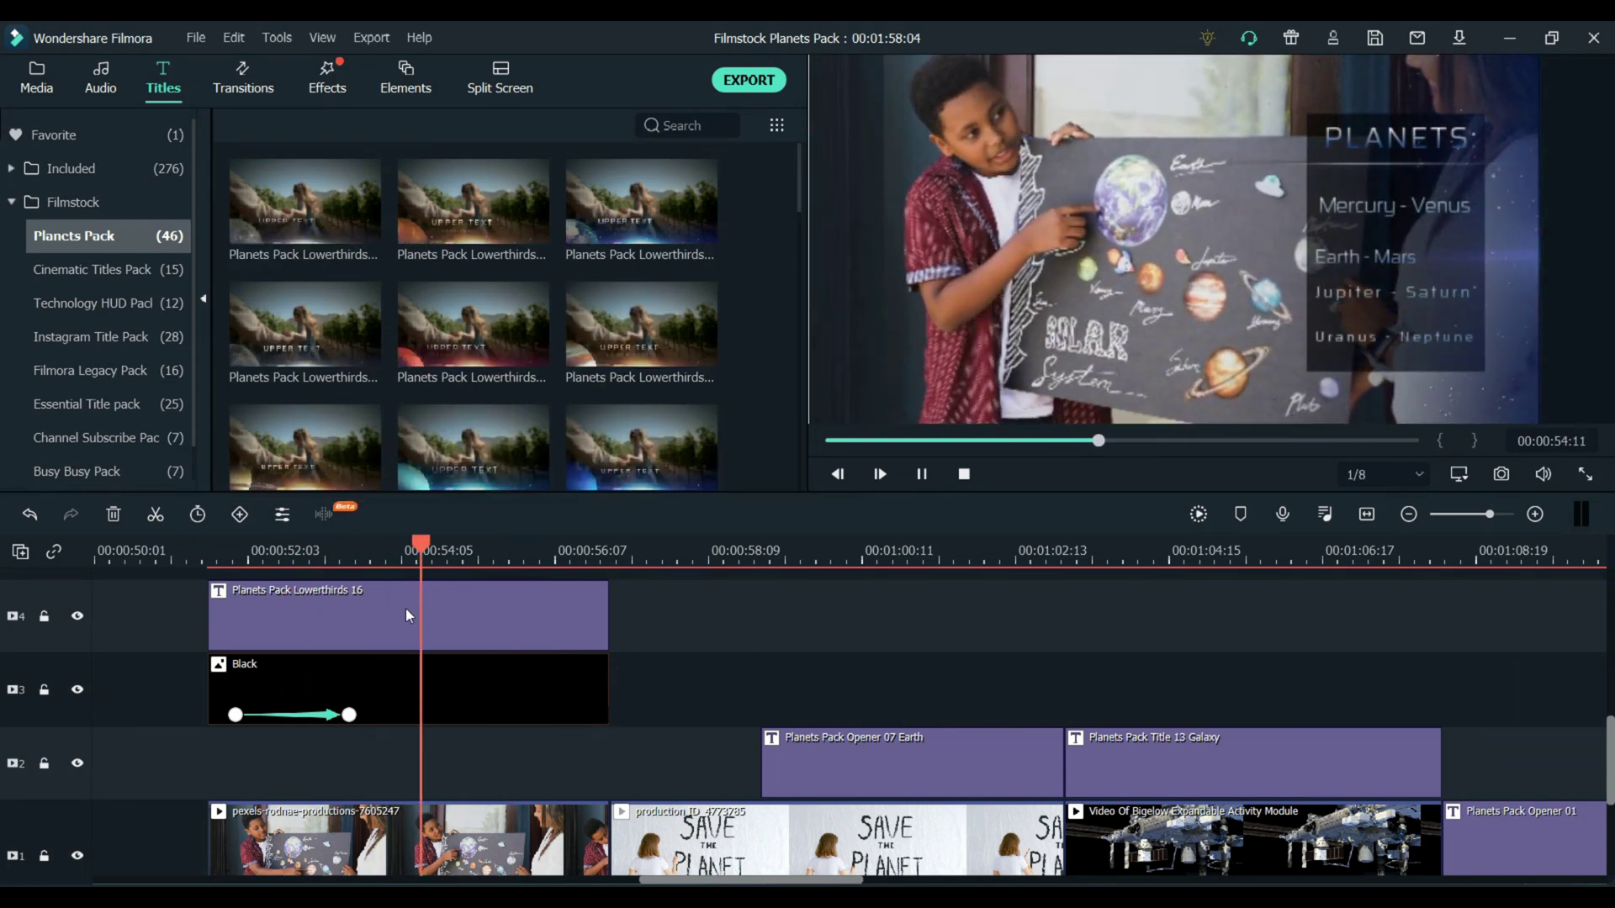
pyautogui.press('space')
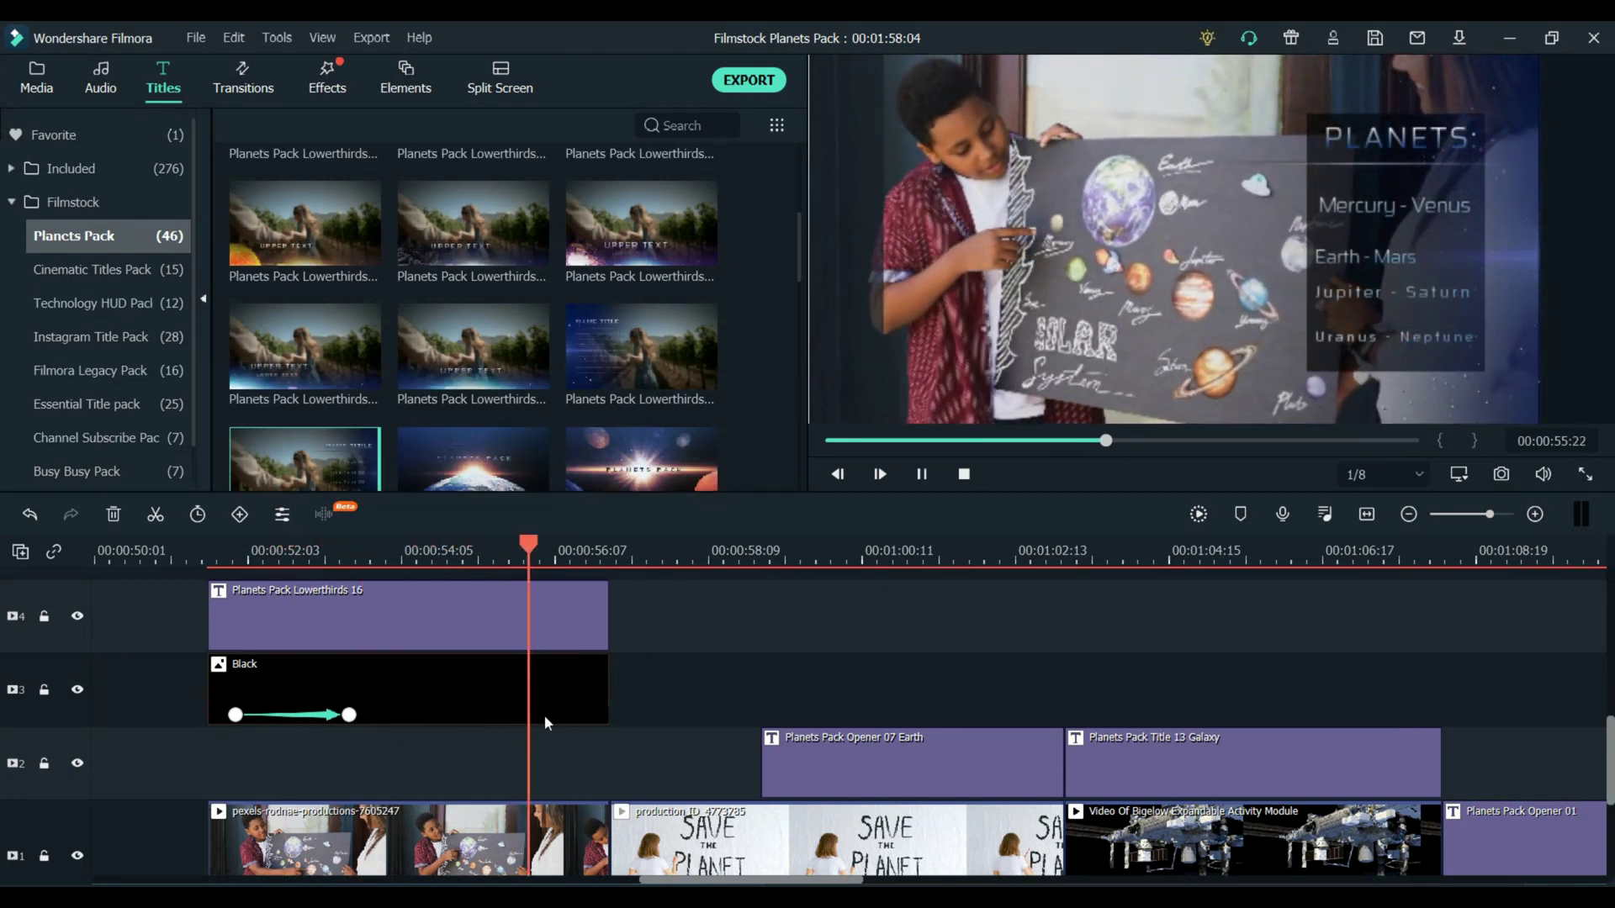
pyautogui.press('space')
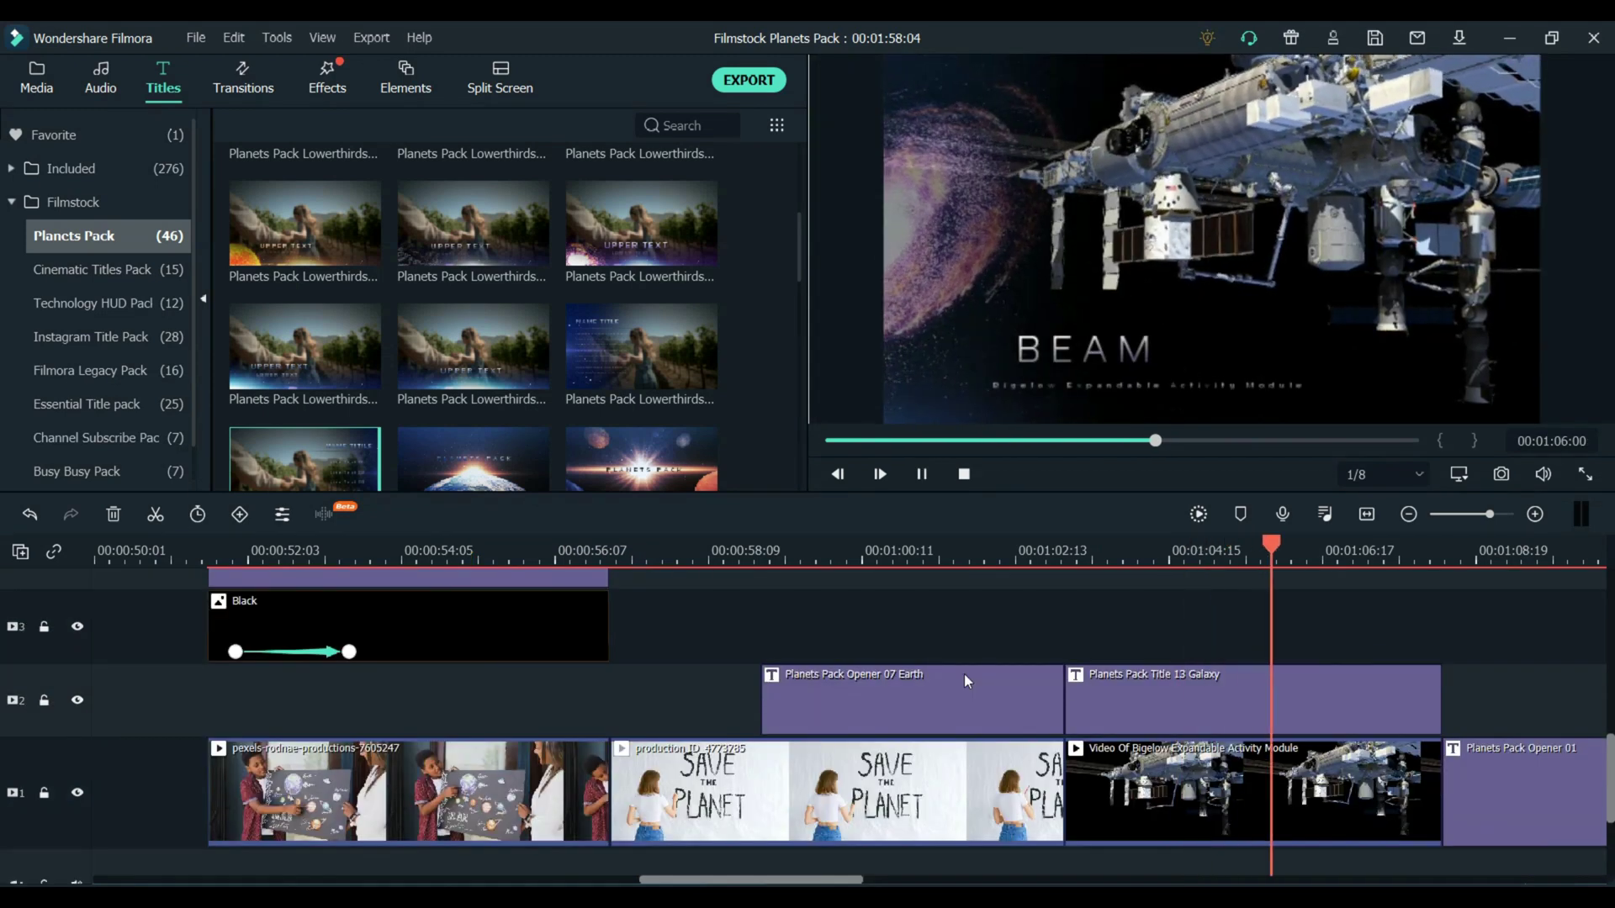
pyautogui.press('space')
pyautogui.doubleClick(1197, 702)
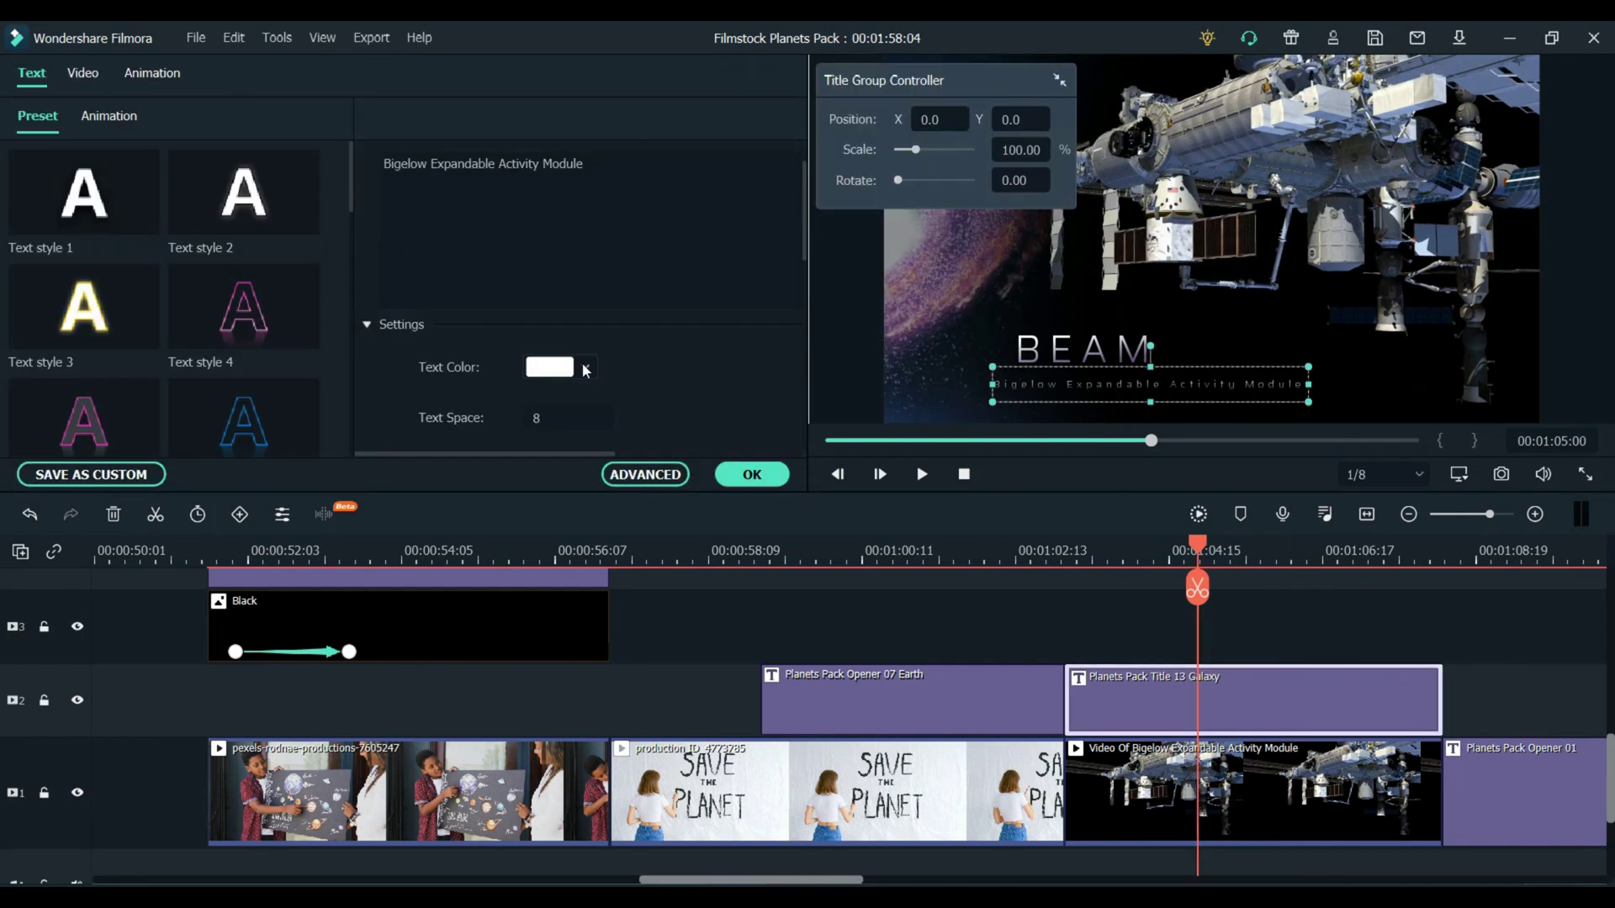
pyautogui.scroll(-10, 552, 368)
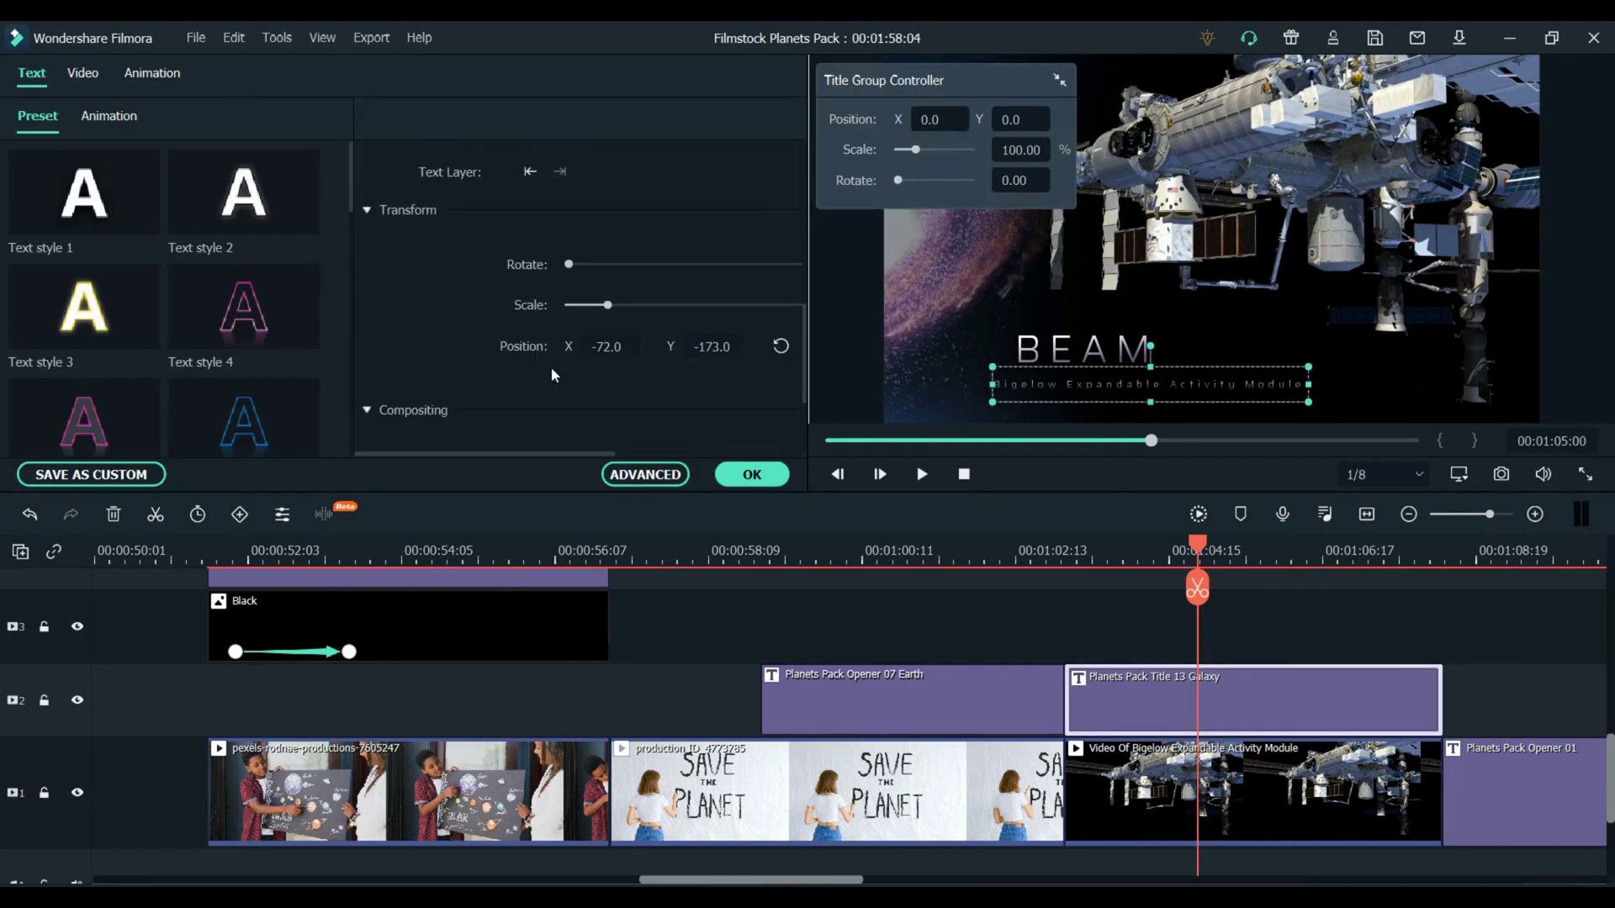
pyautogui.scroll(10, 552, 368)
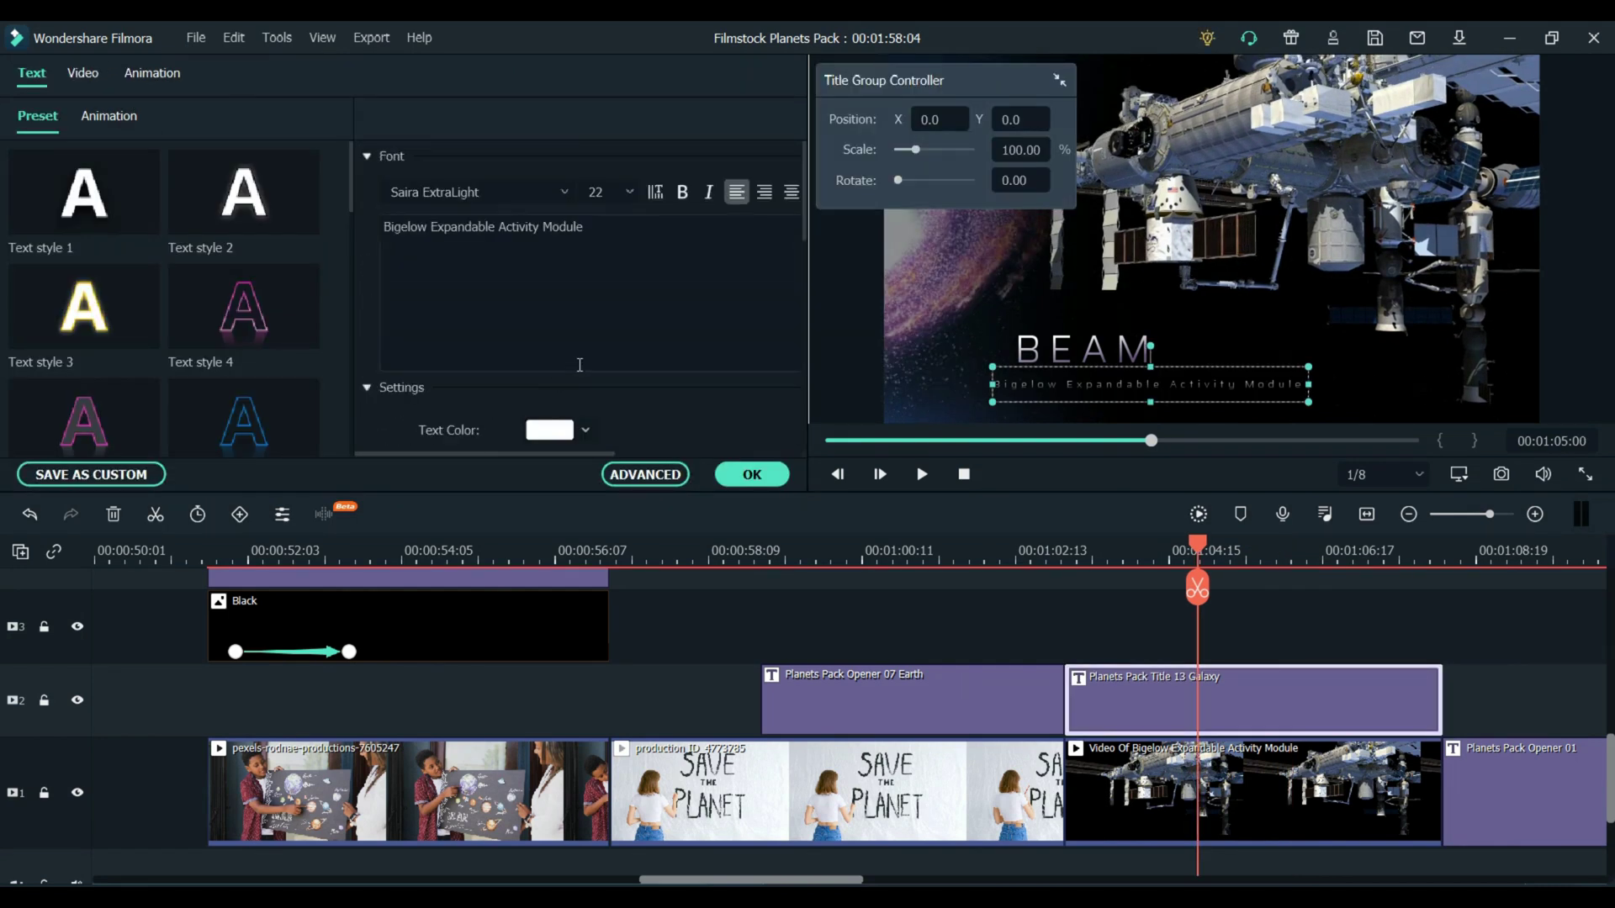
pyautogui.click(752, 474)
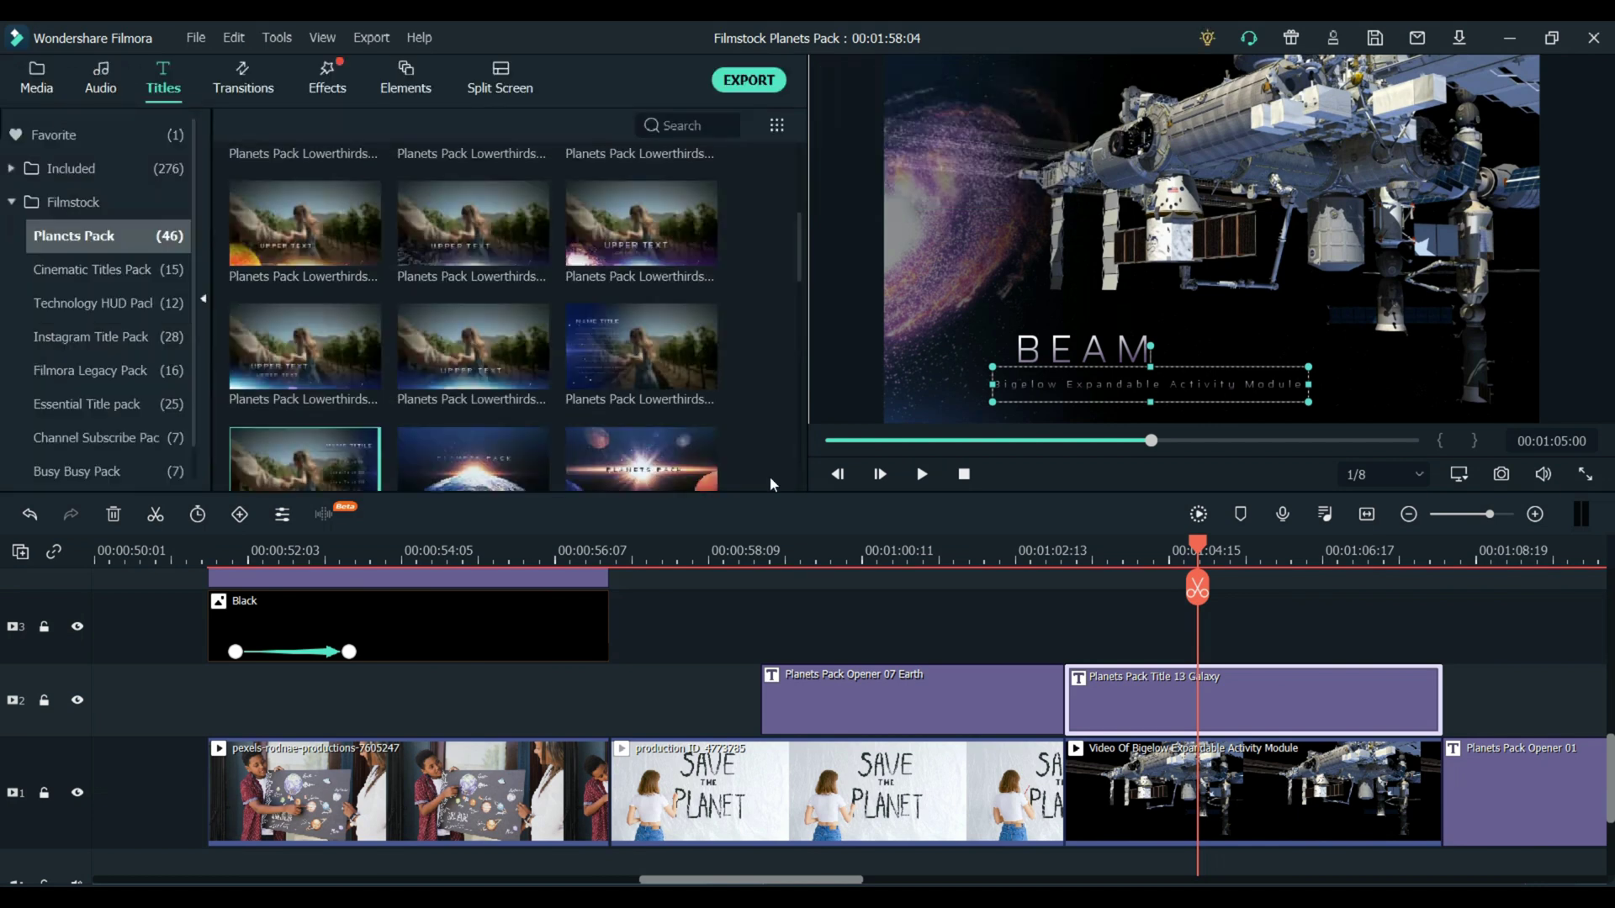
pyautogui.press('space')
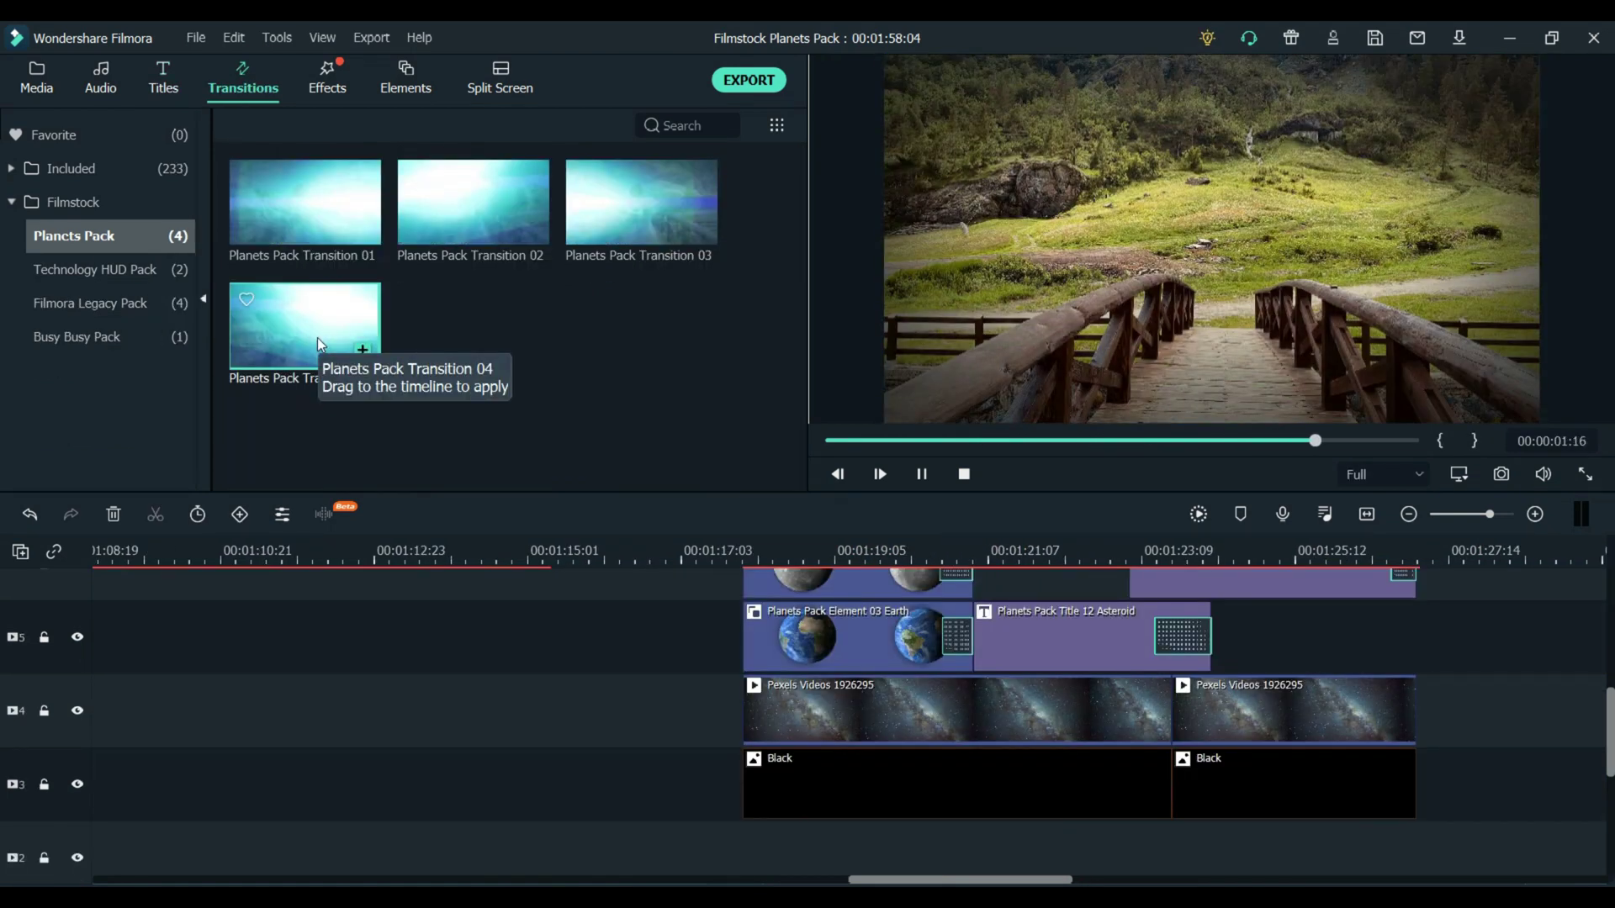
# Step: Preview Planets Pack Transition 02, then preview Planets Pack Overlay 04 among the effects
pyautogui.click(477, 221)
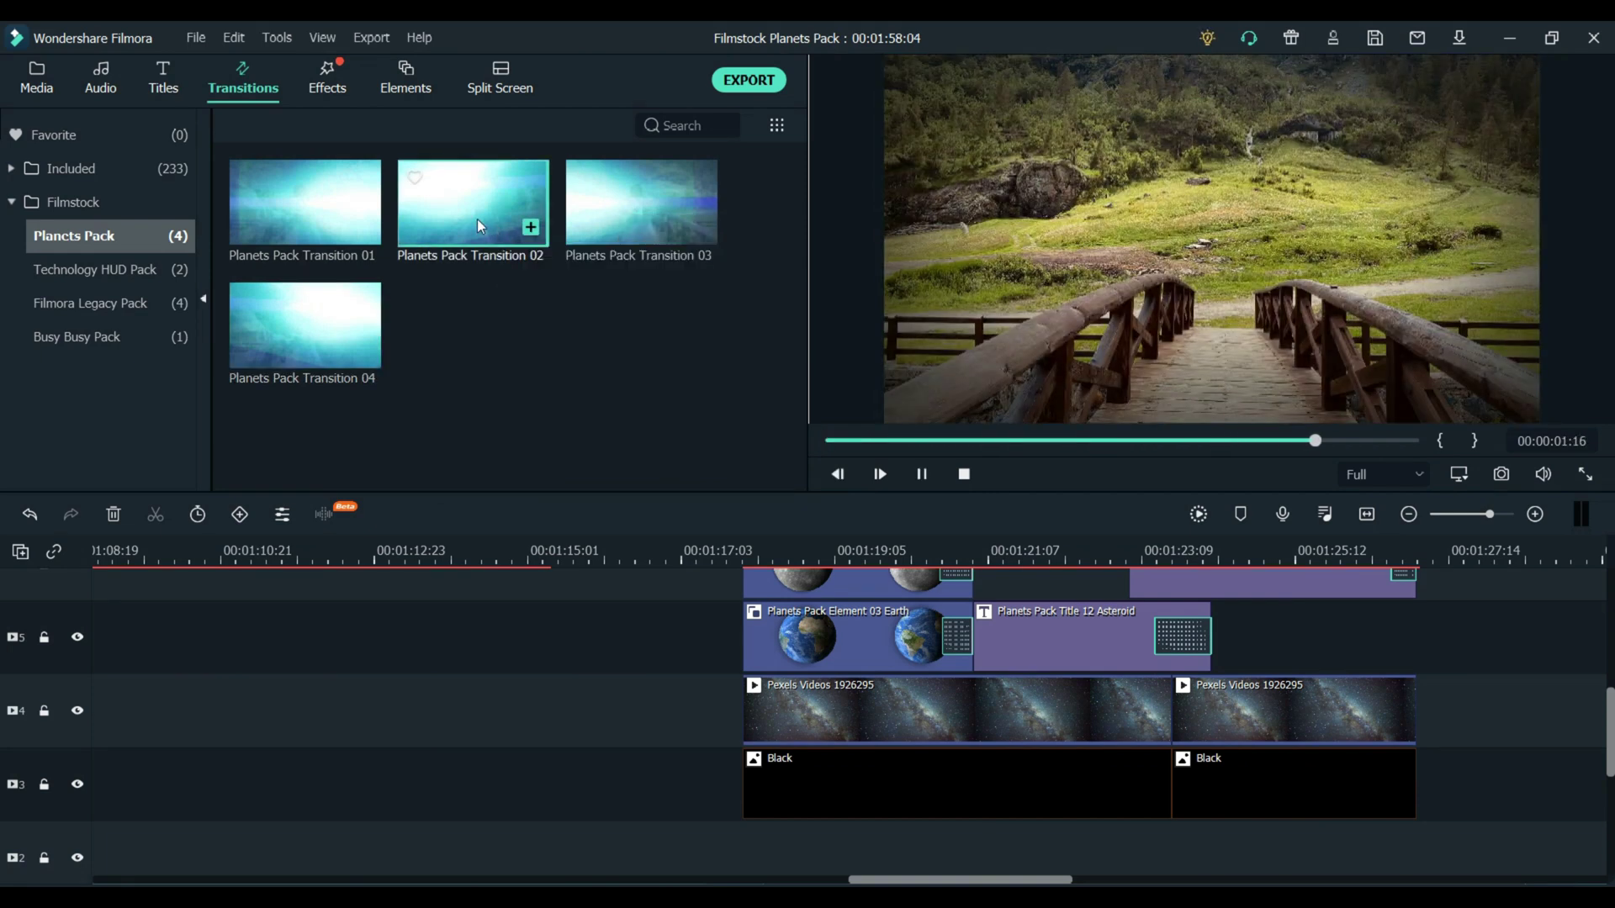
pyautogui.click(327, 80)
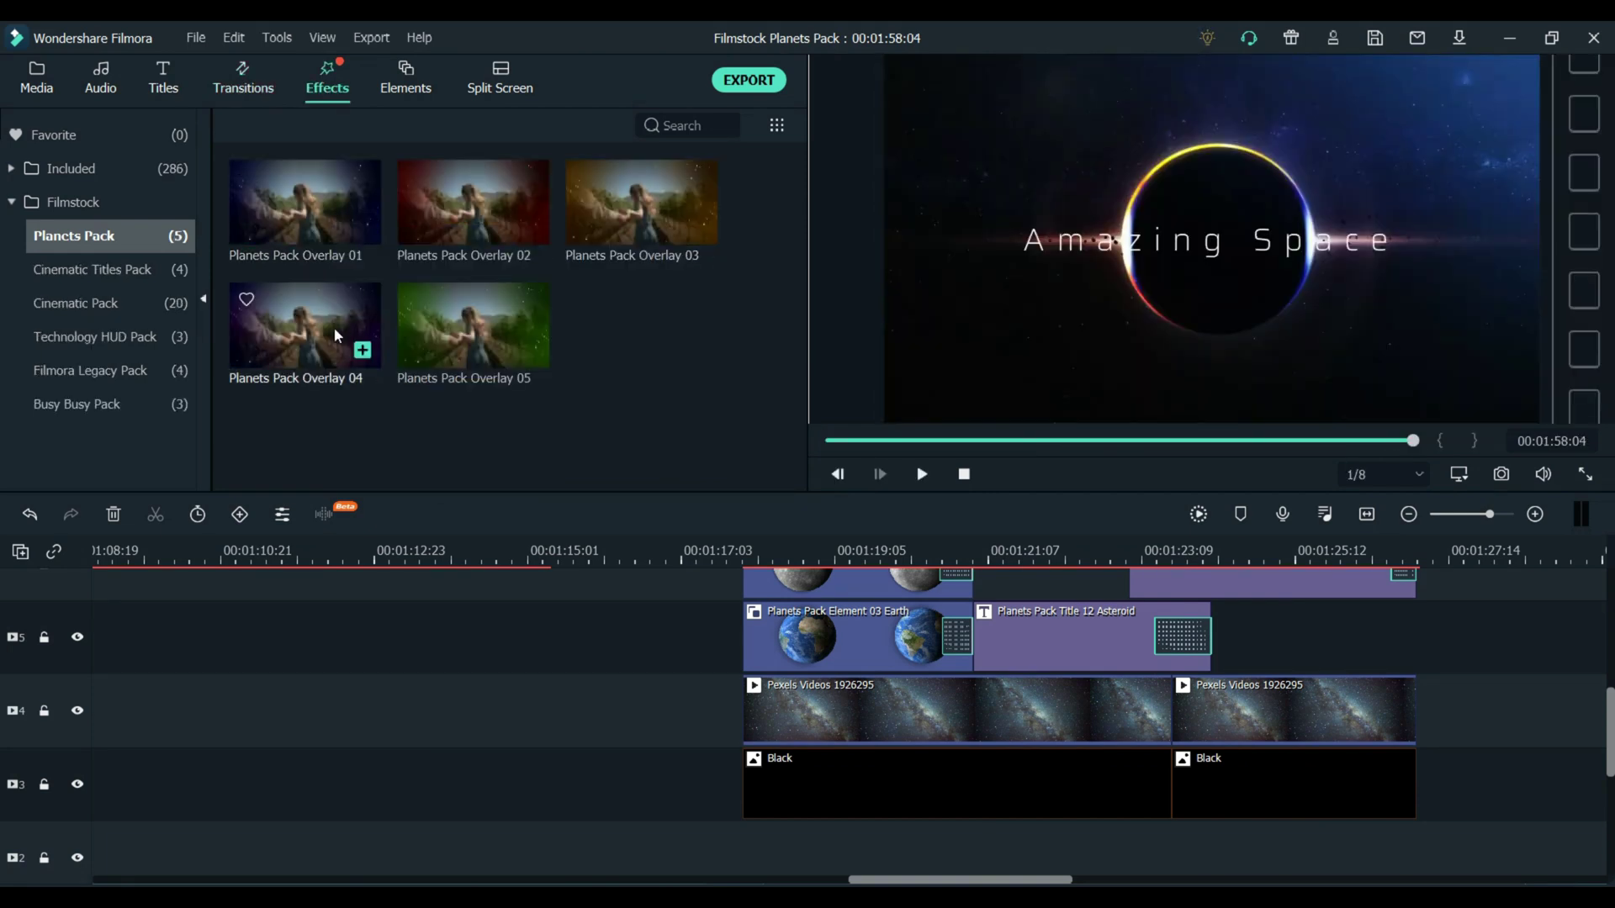
pyautogui.click(304, 324)
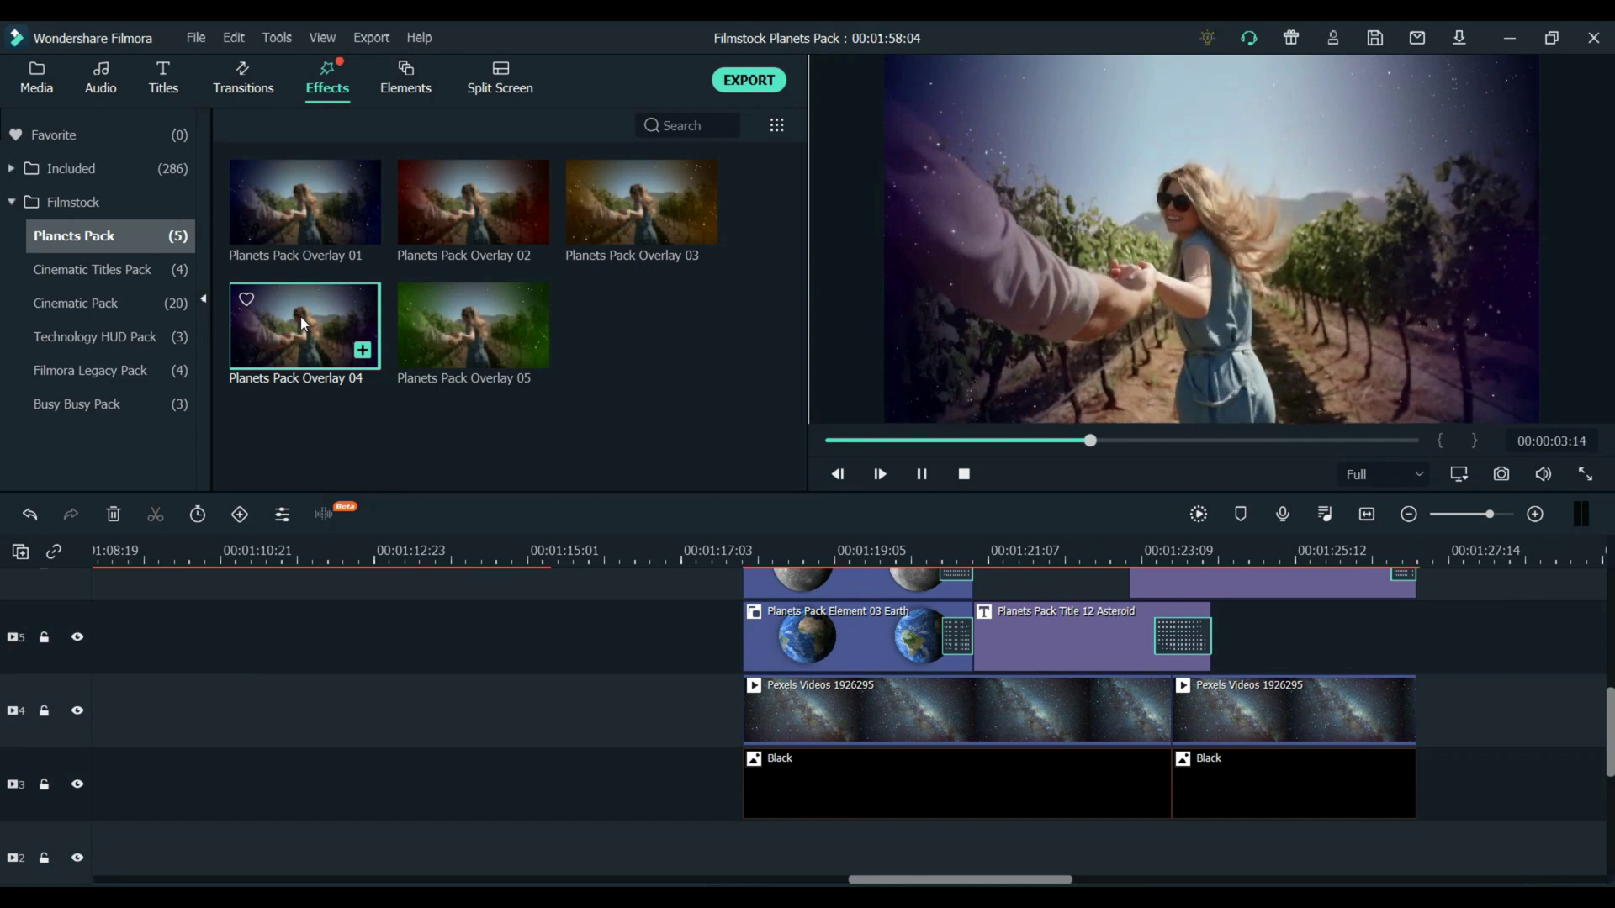
pyautogui.scroll(2, 926, 730)
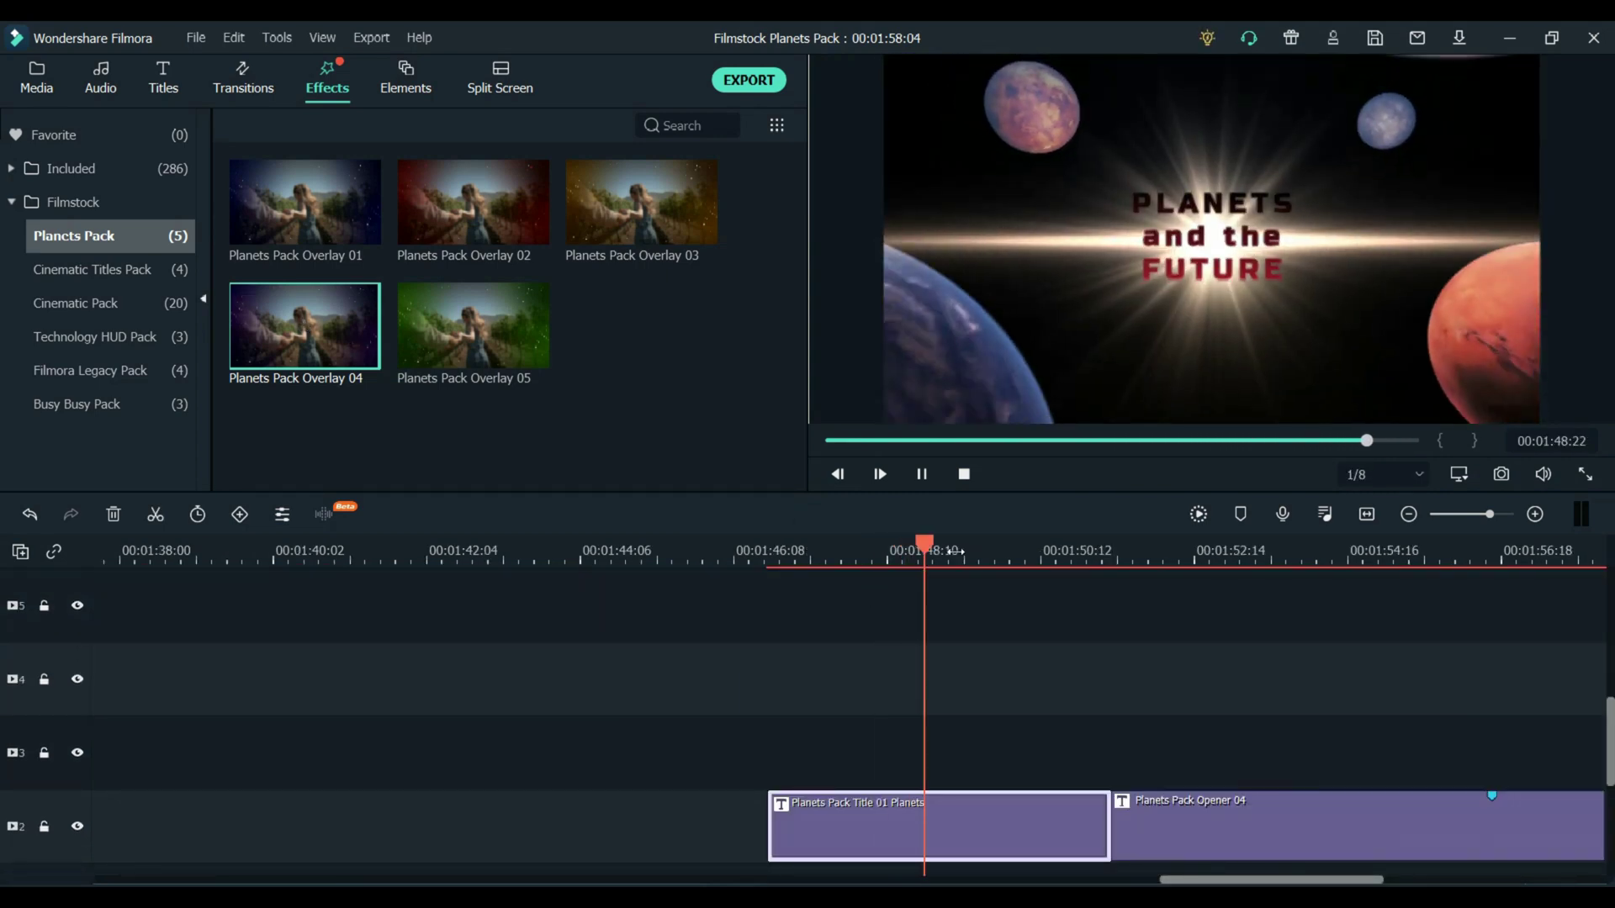
# Step: Try Overlay 04 on track 3 over Title 01 Planets, then delete it and compare playback
pyautogui.press('space')
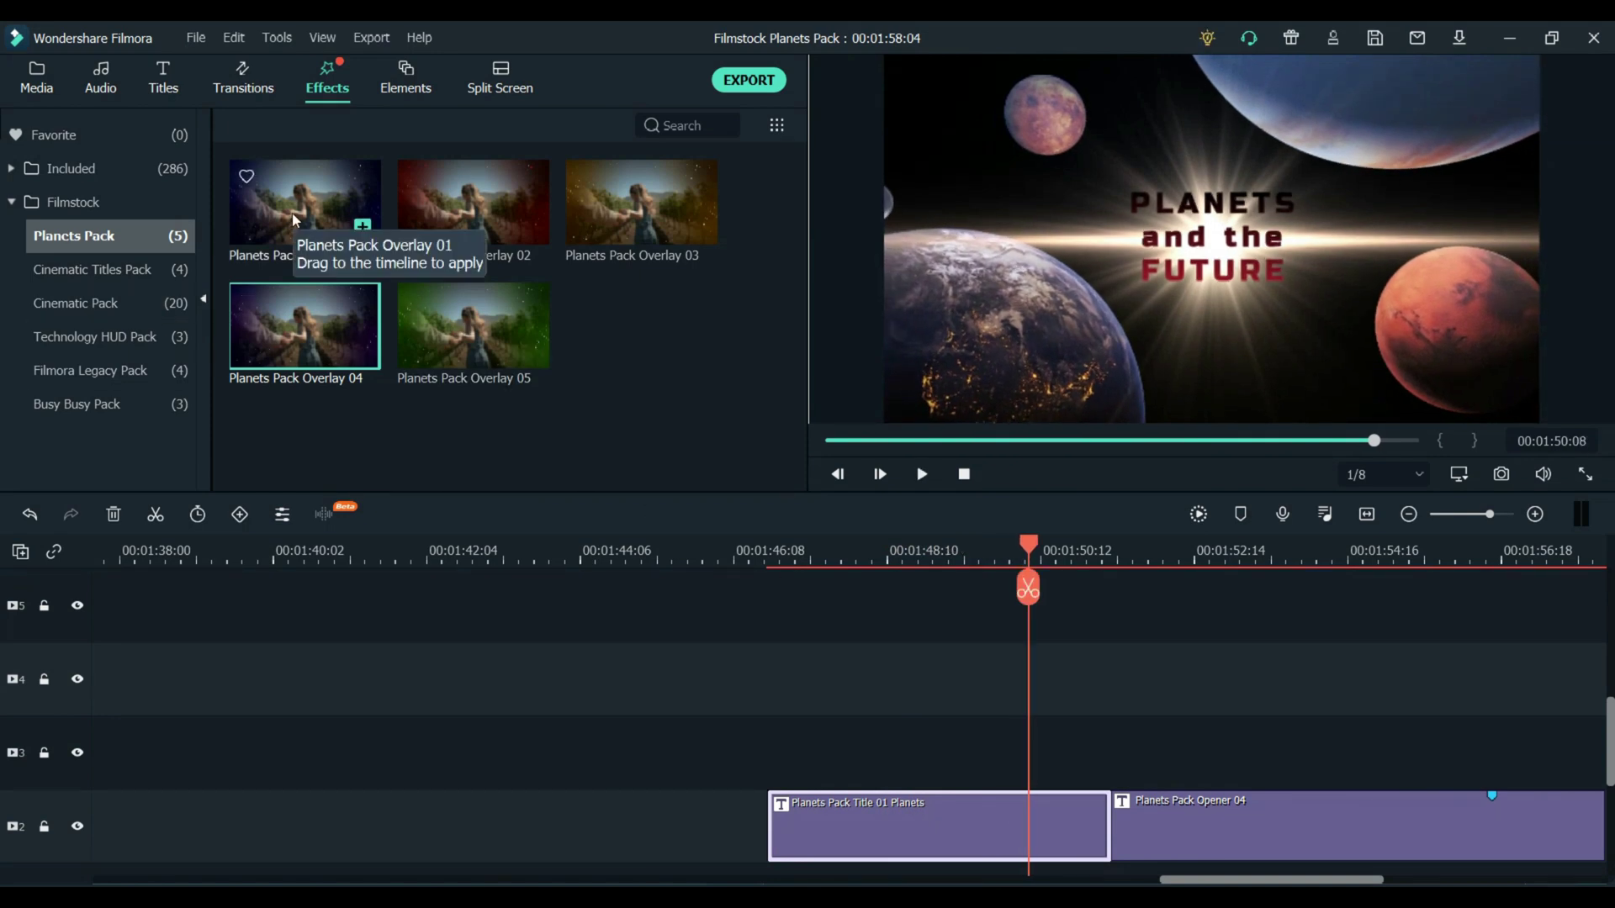
pyautogui.moveTo(296, 317); pyautogui.dragTo(795, 748)
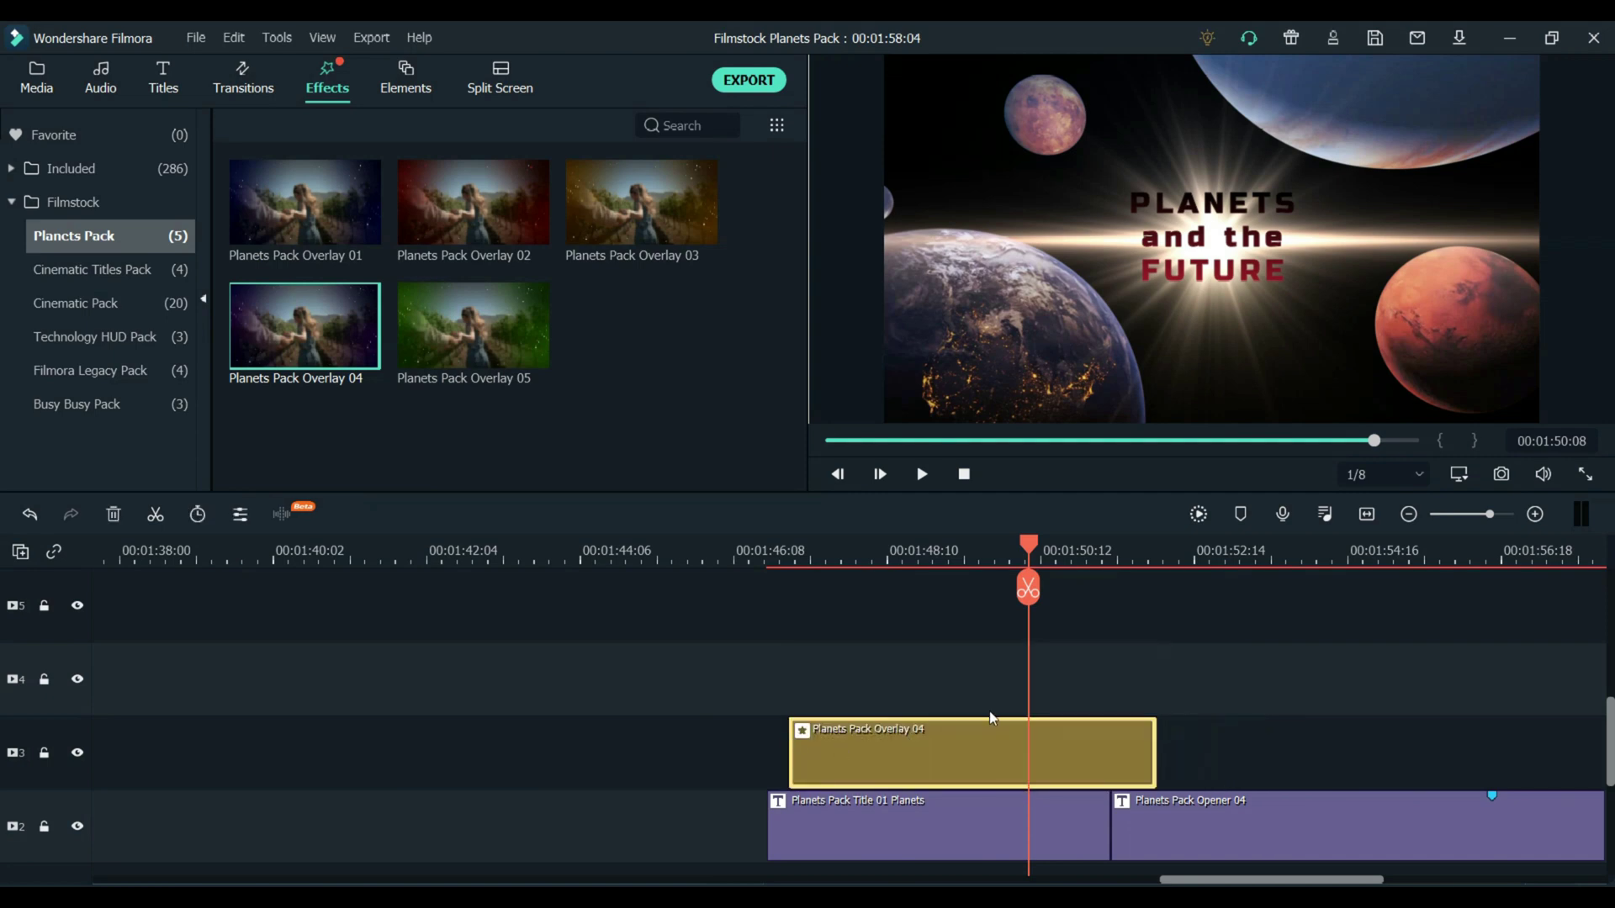
pyautogui.press('space')
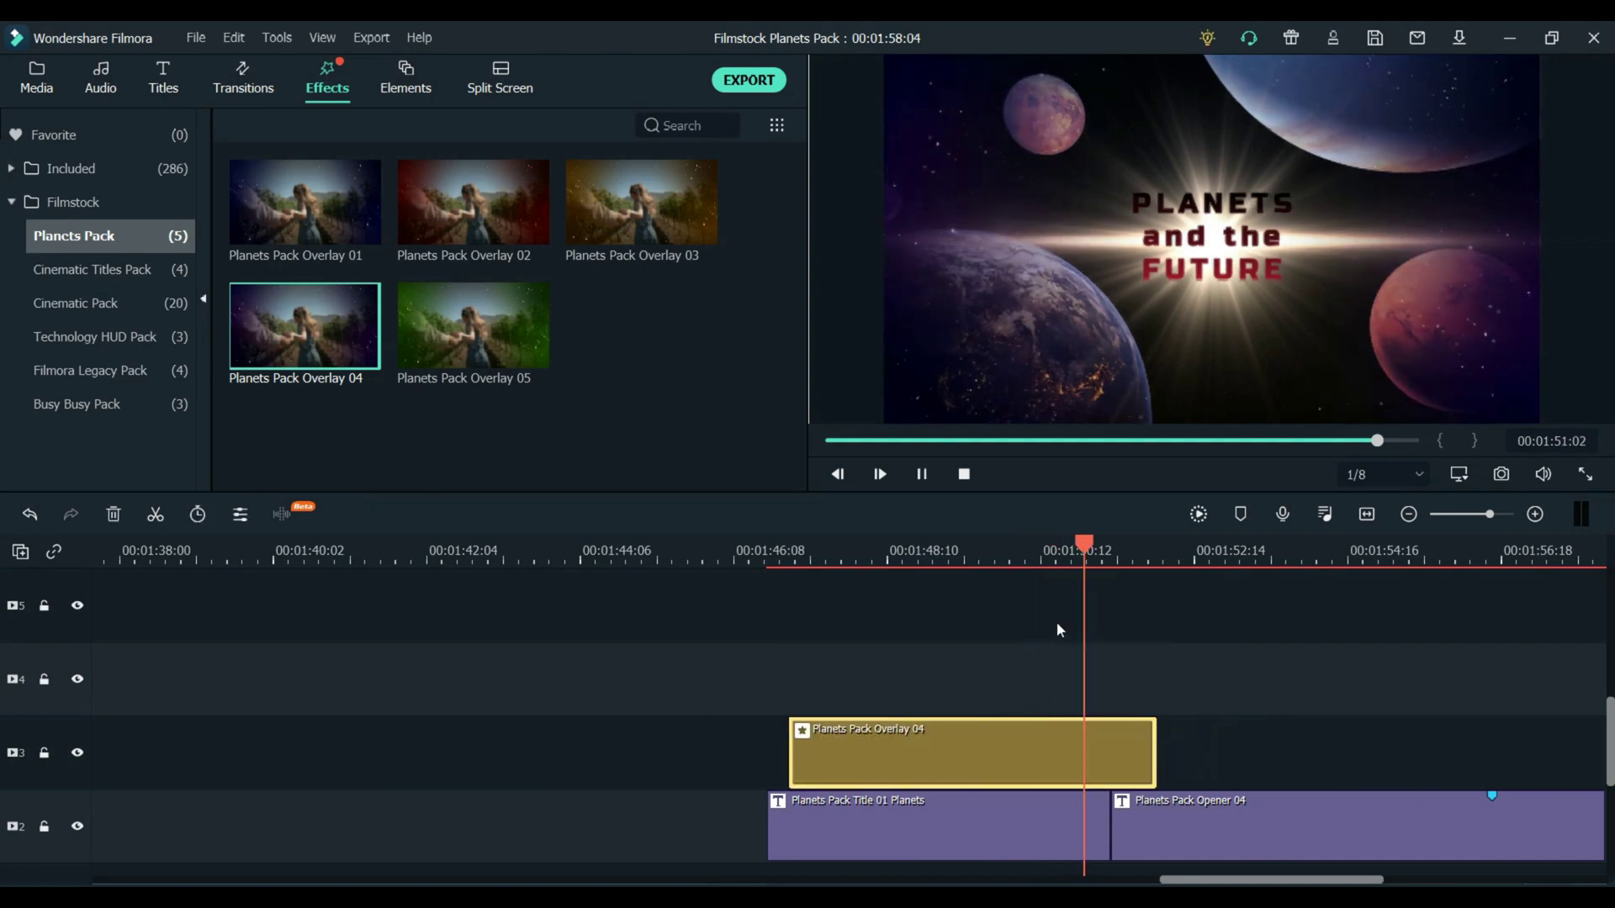
pyautogui.press('space')
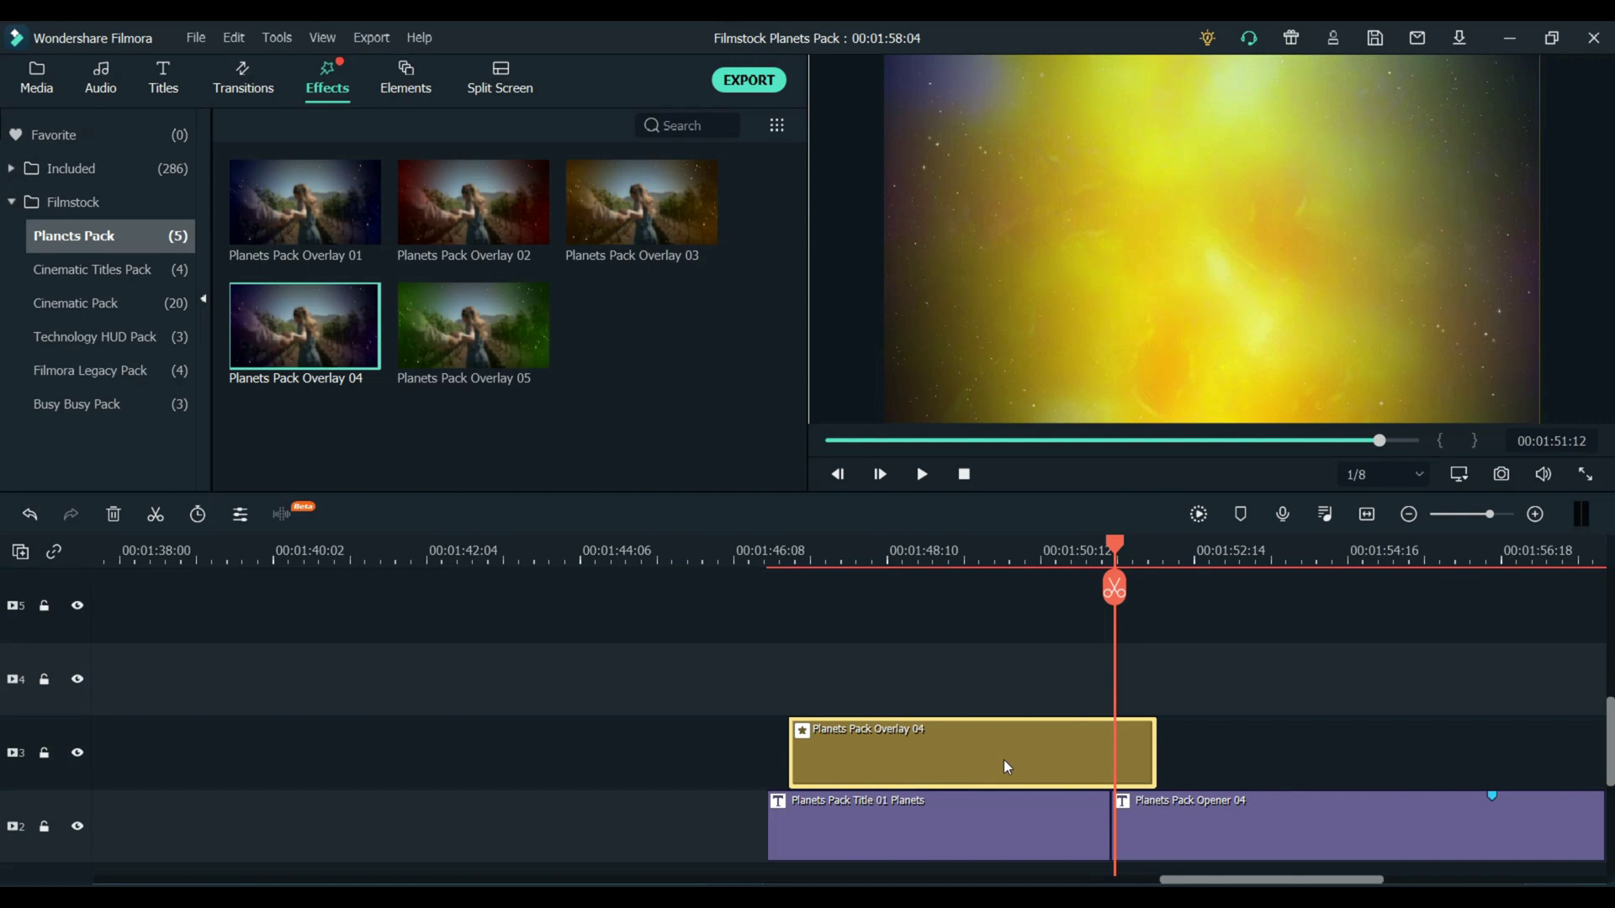
pyautogui.press('Delete')
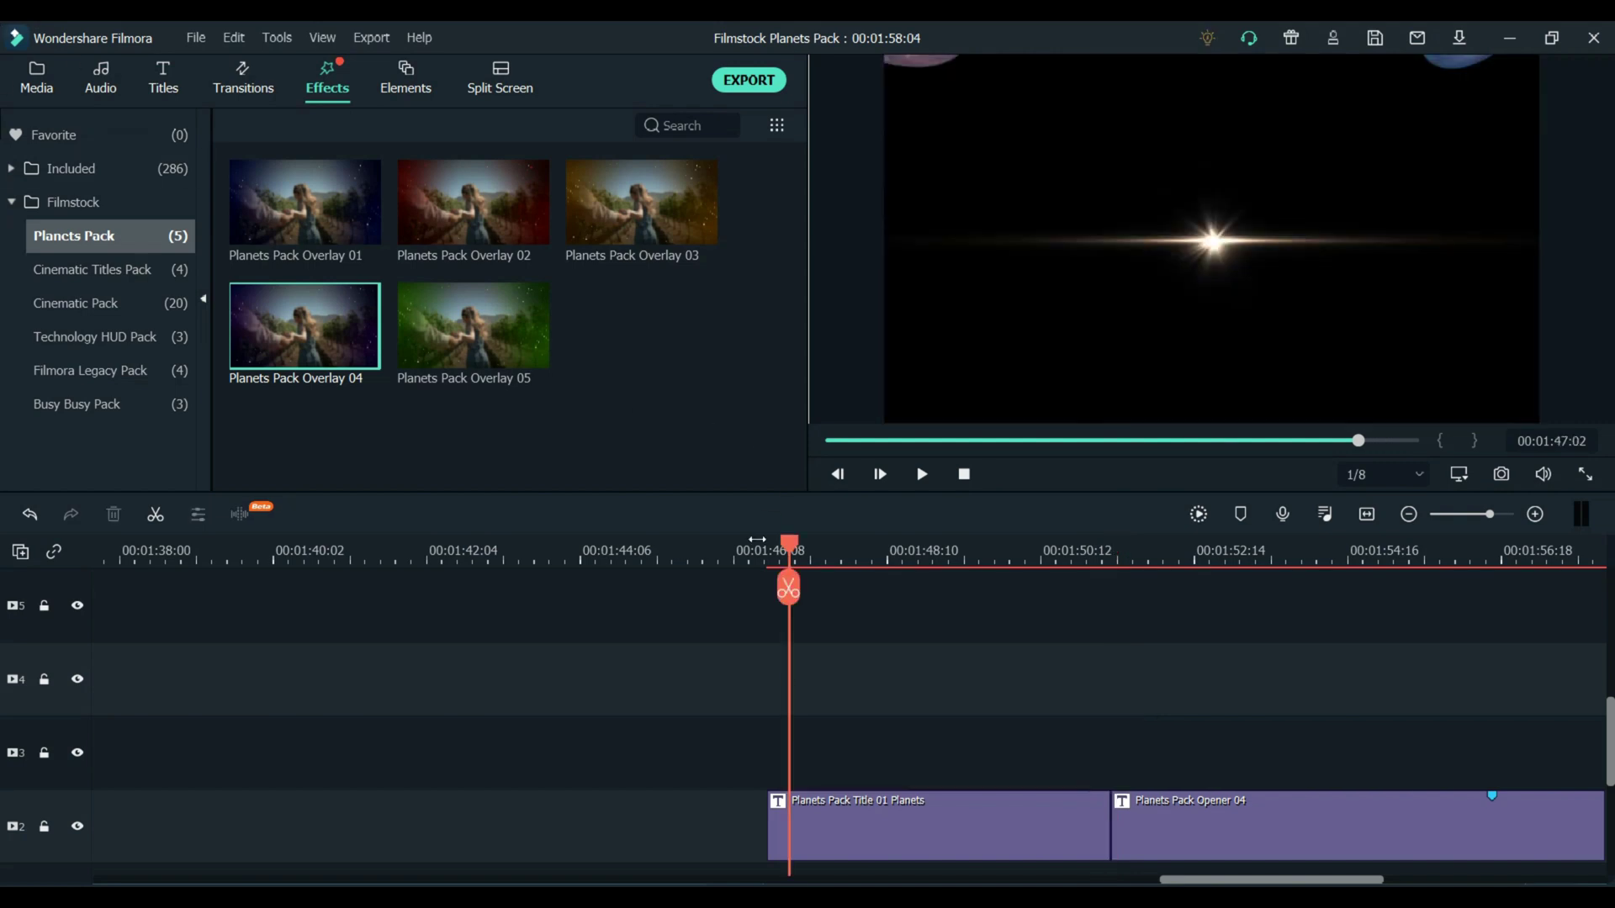
pyautogui.press('space')
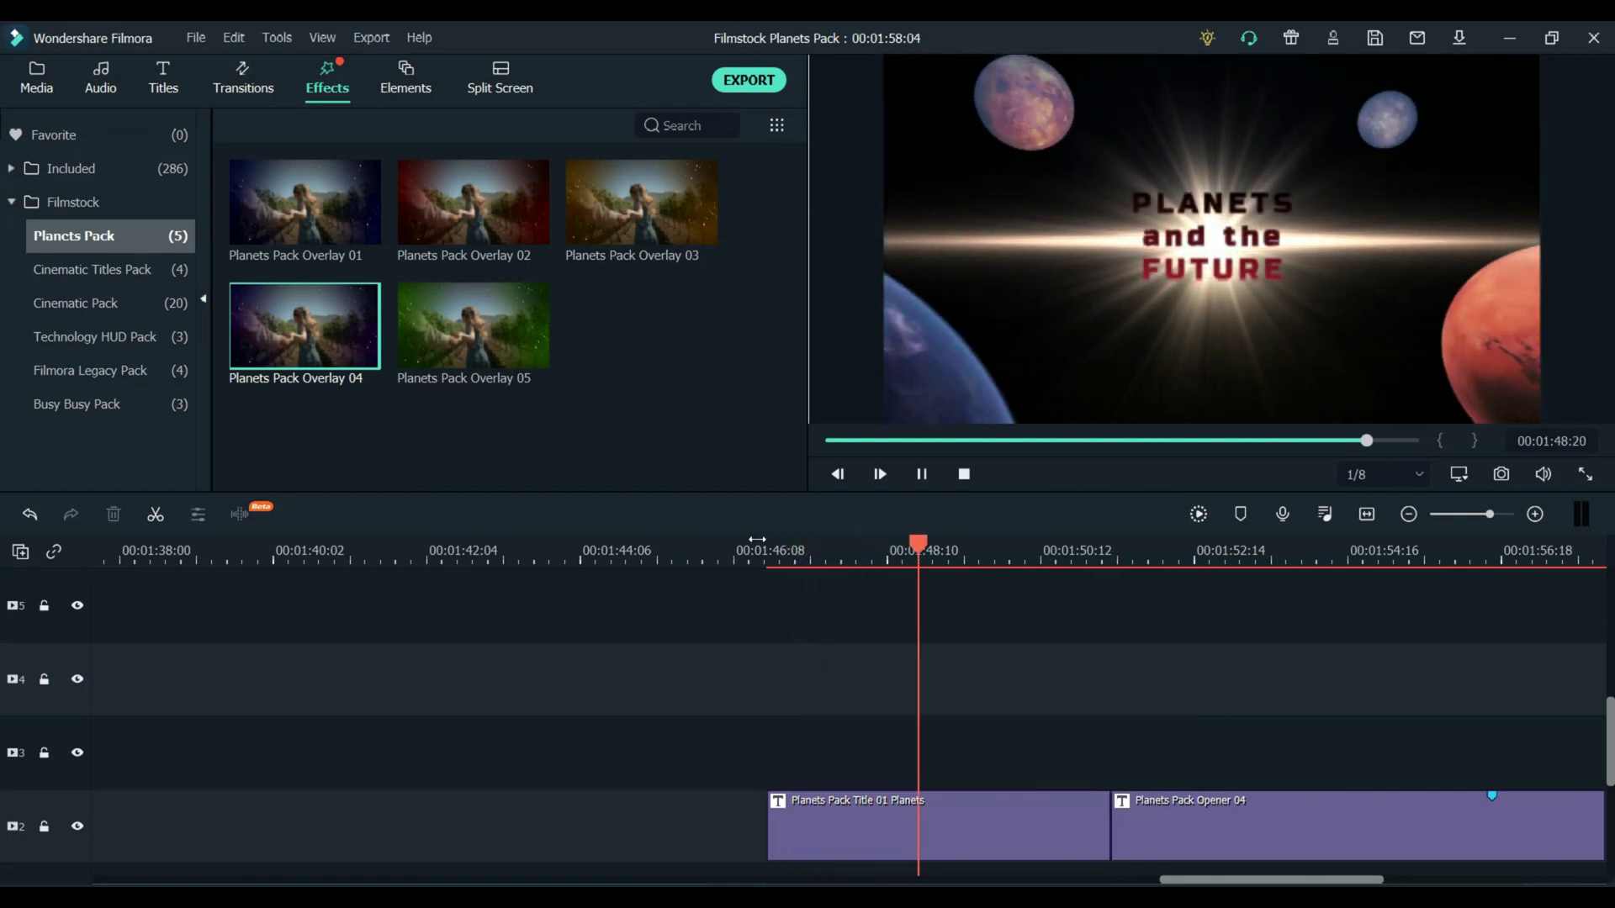
pyautogui.press('space')
pyautogui.scroll(-1, 760, 603)
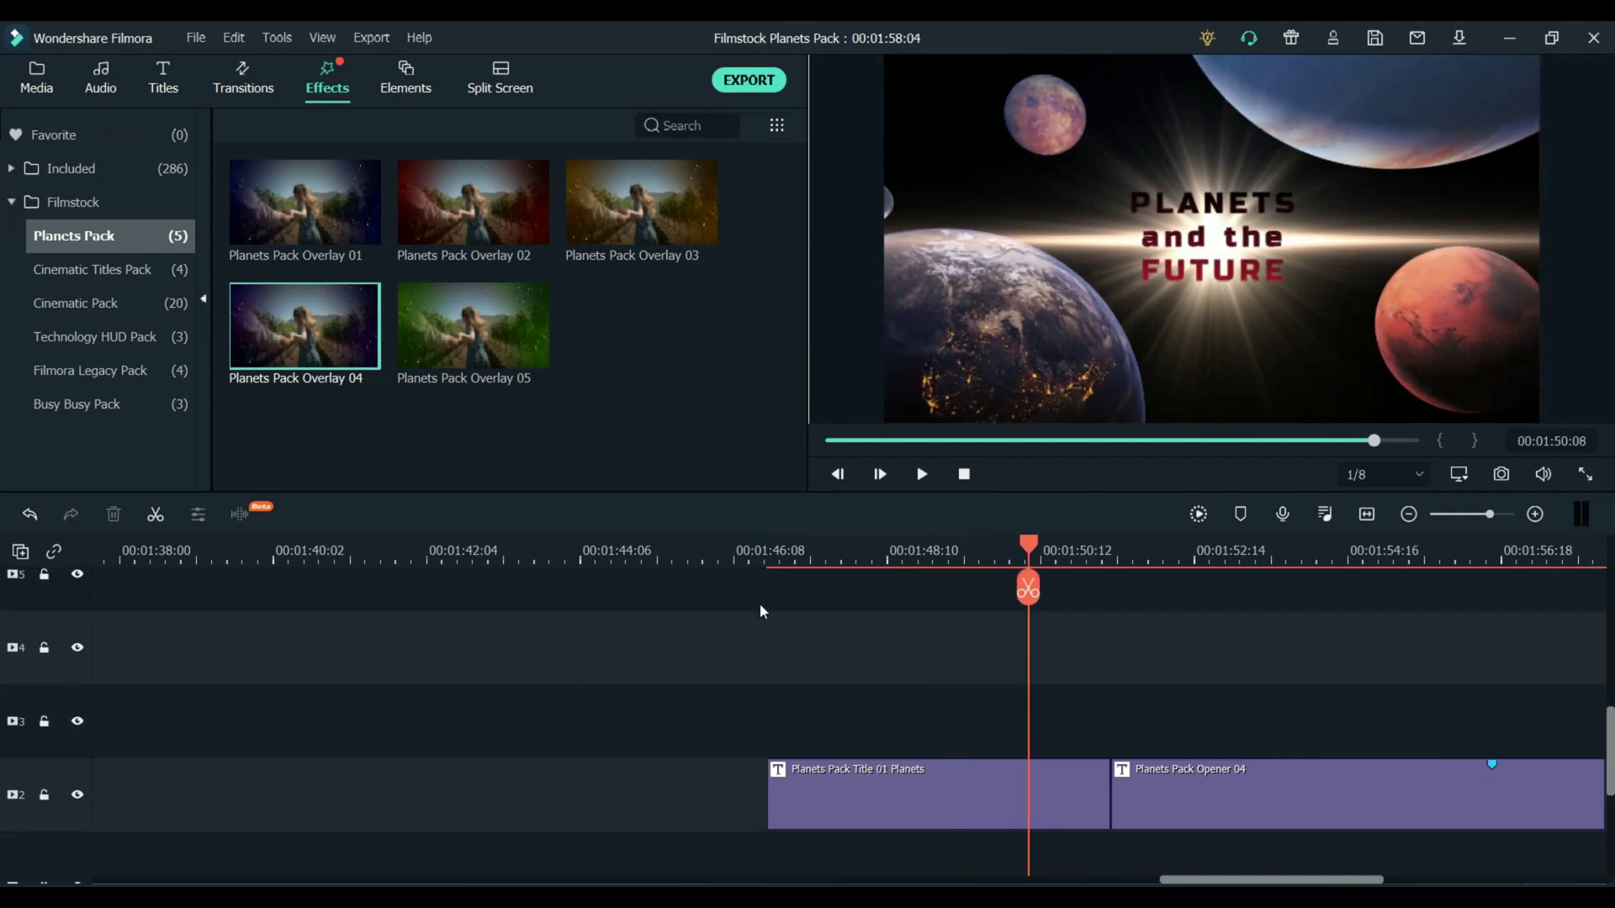
pyautogui.scroll(2, 760, 603)
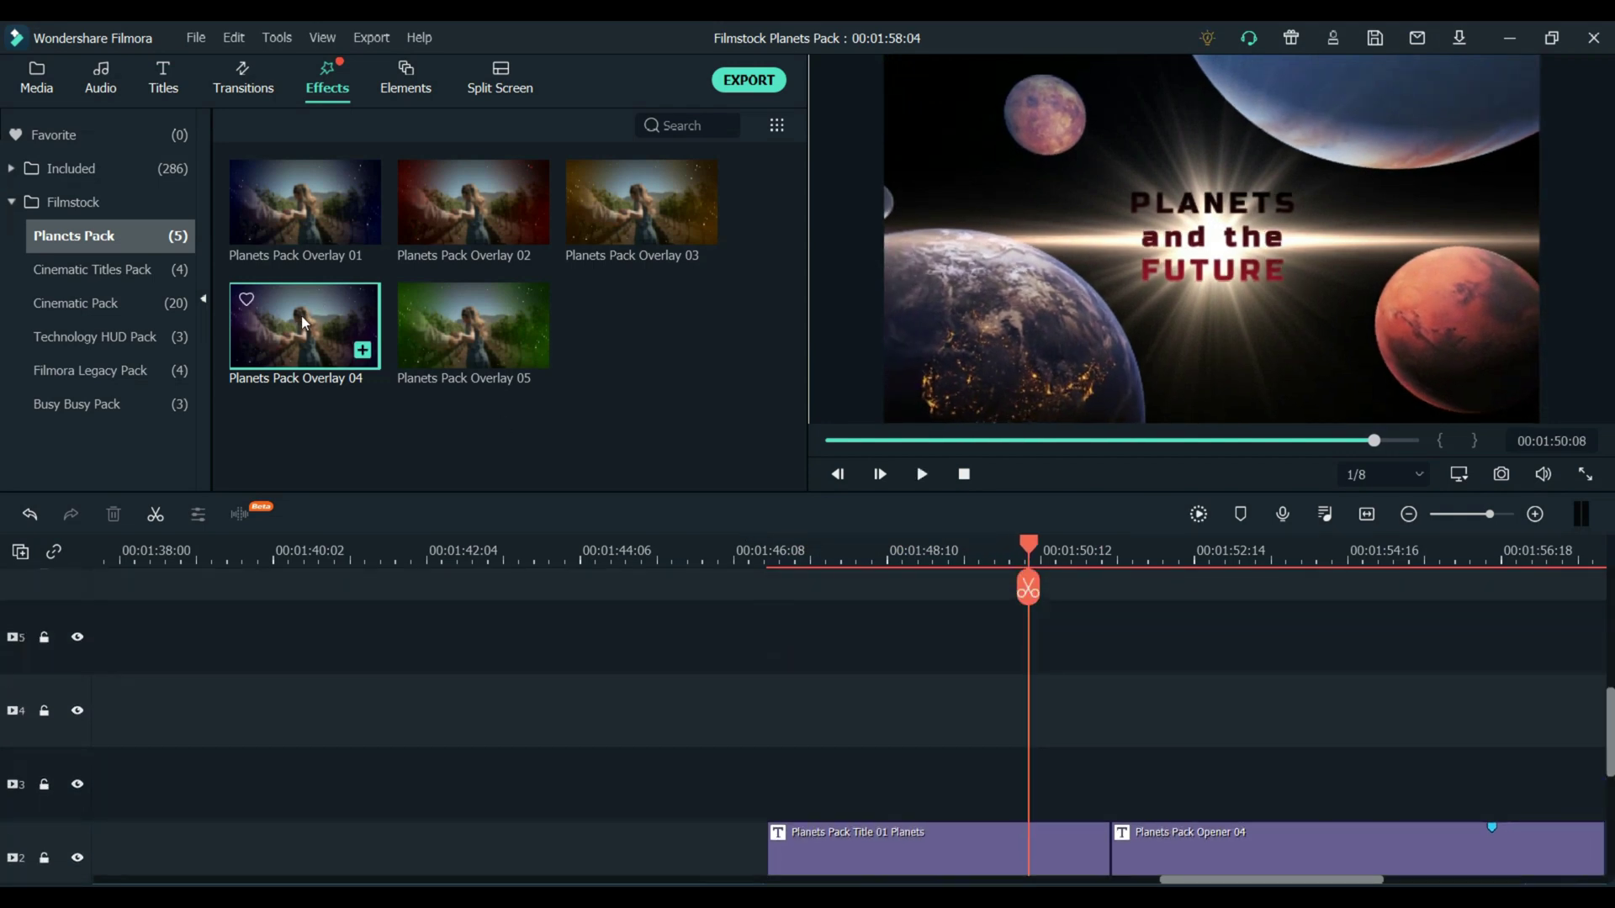
# Step: Place Overlay 04 at the title's start on track 3, trimmed to end with the title, and preview
pyautogui.moveTo(412, 410); pyautogui.dragTo(772, 800)
pyautogui.scroll(-2, 1070, 792)
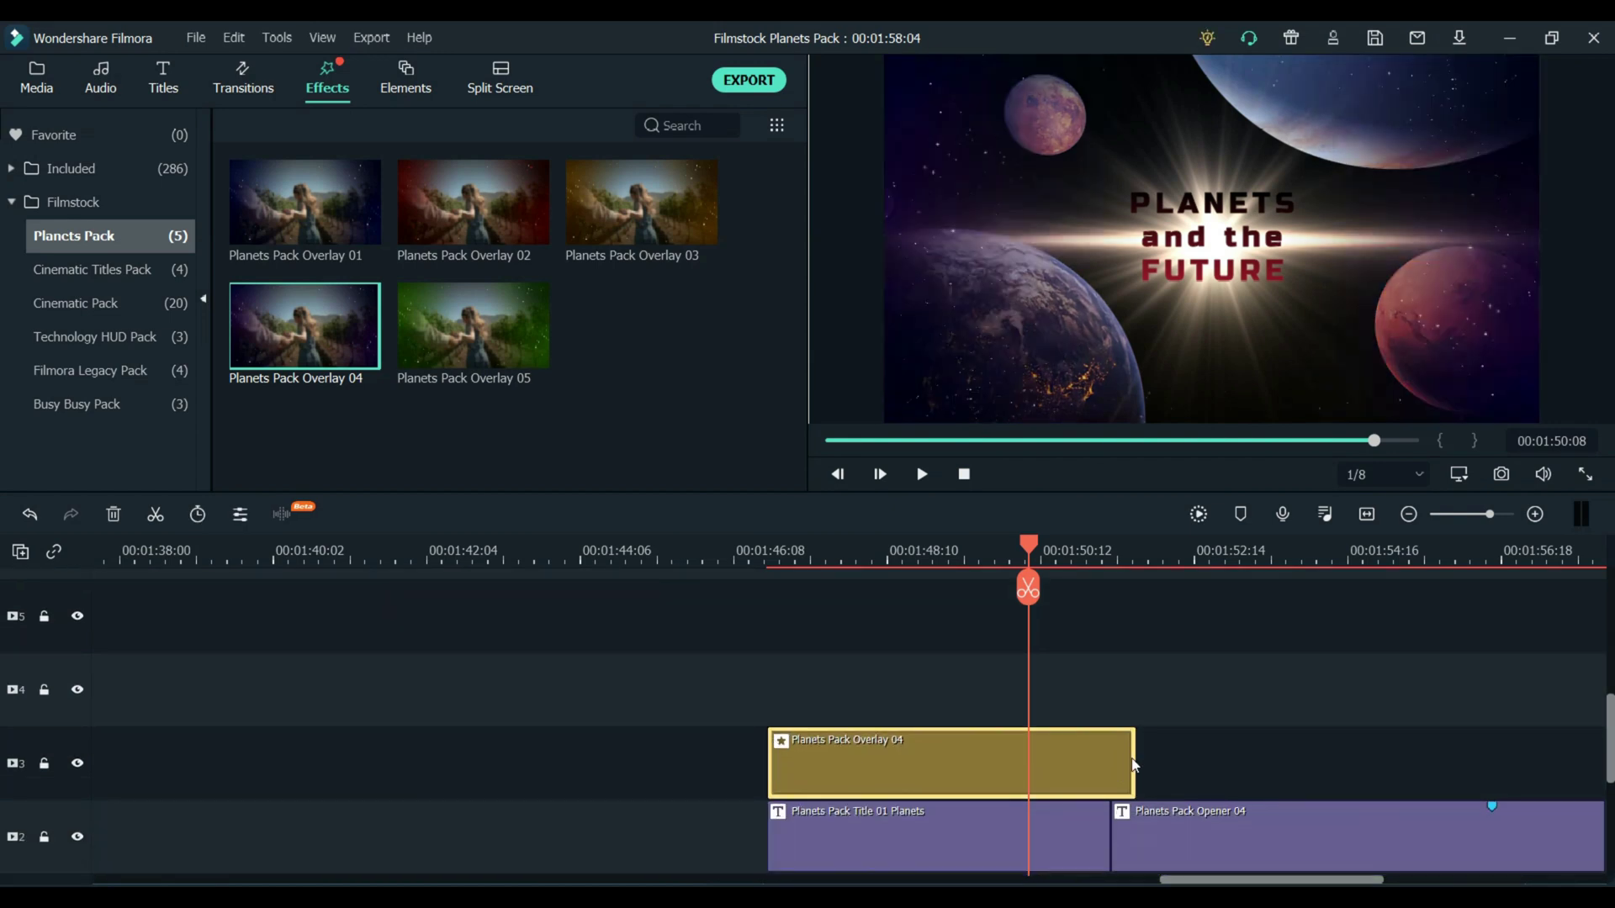
pyautogui.moveTo(1134, 755); pyautogui.dragTo(1110, 755)
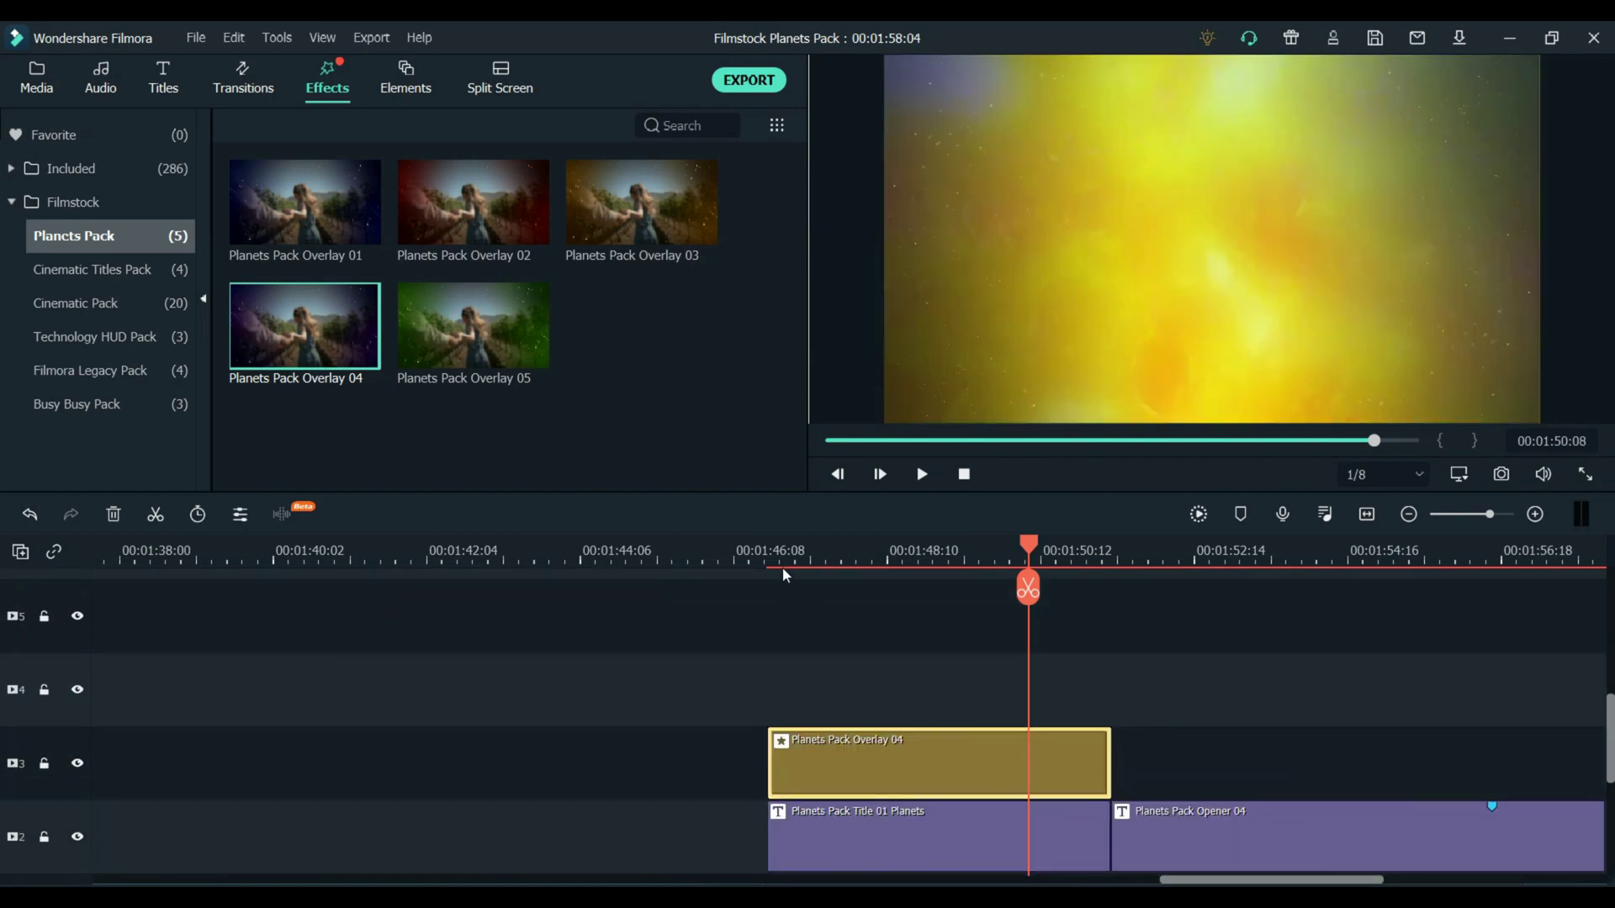
pyautogui.press('Up')
pyautogui.press('space')
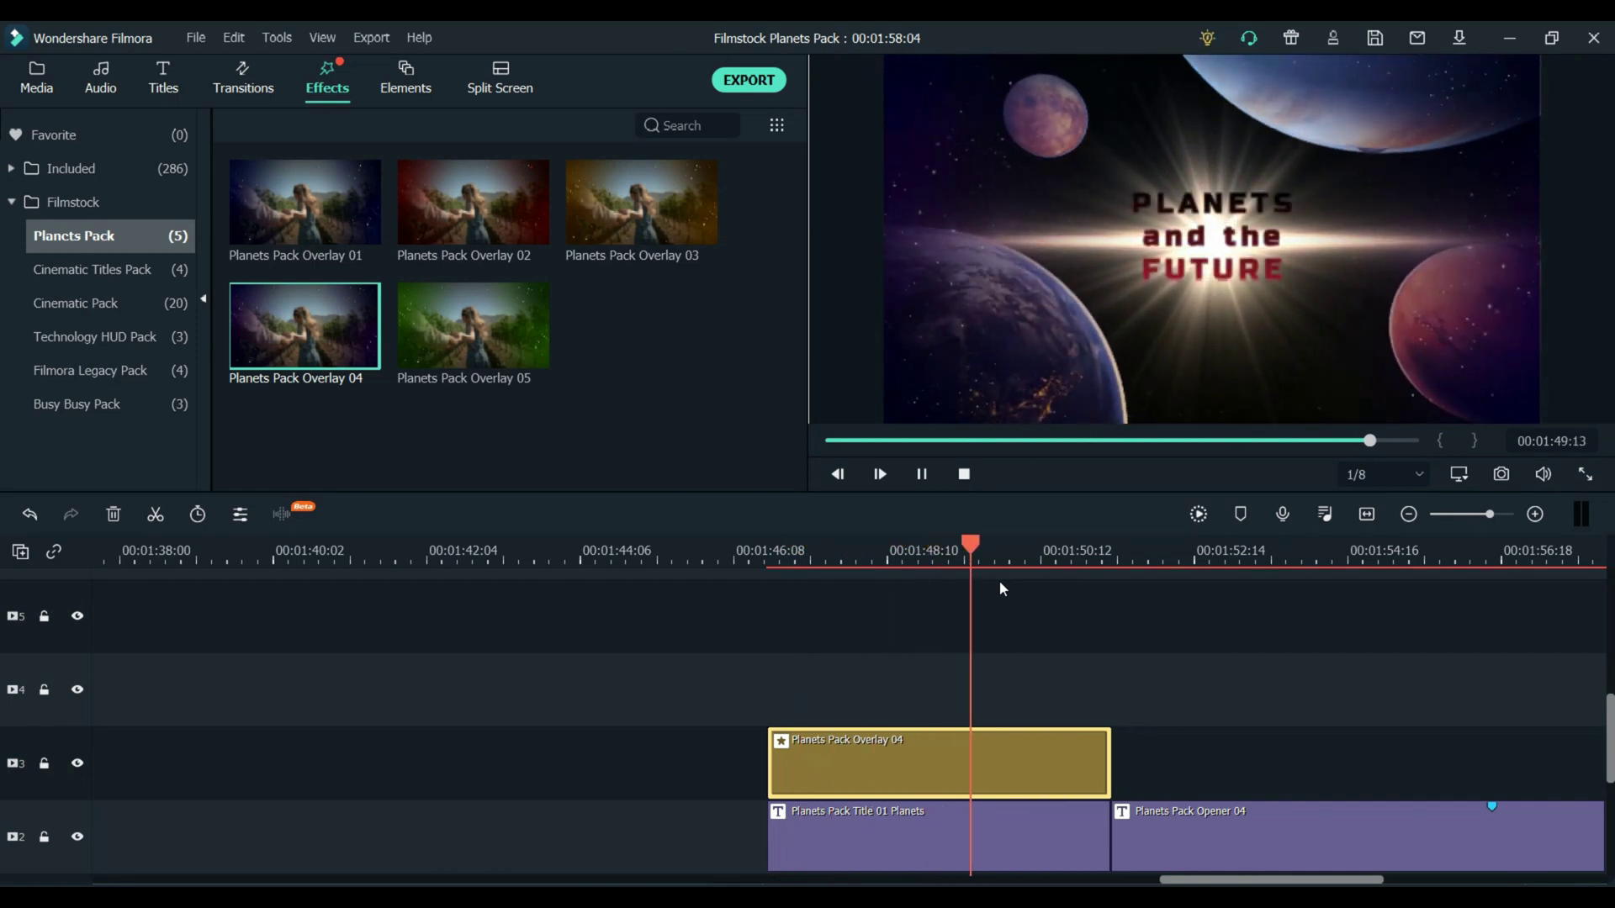
pyautogui.press('space')
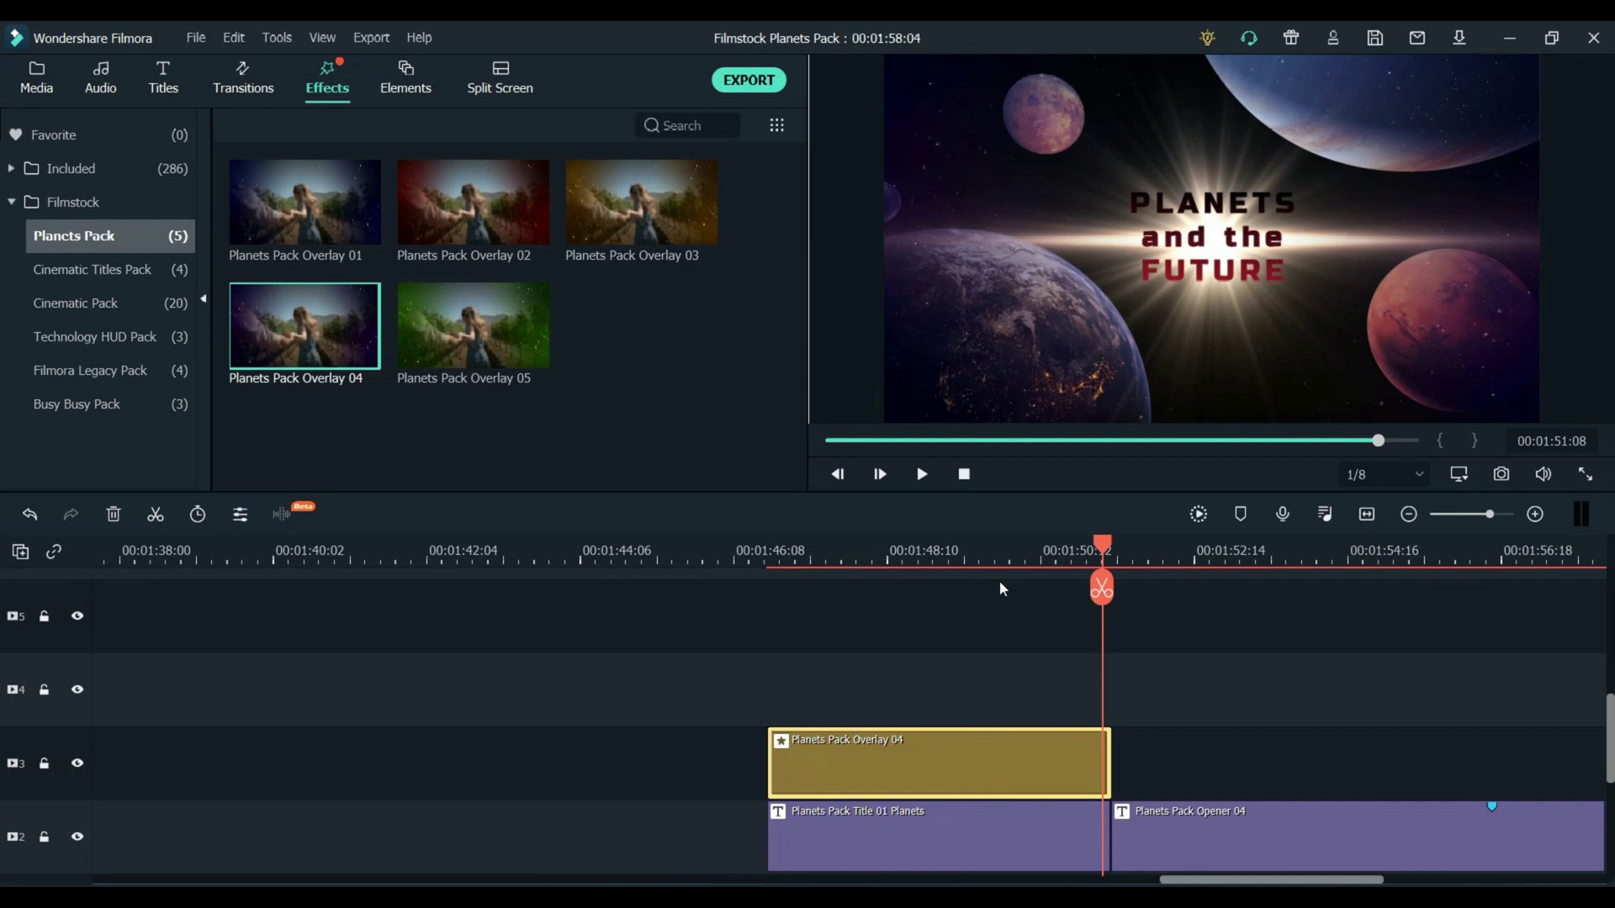
# Step: Add Planets Pack Overlay 03 on track 3 near the end and preview it
pyautogui.moveTo(641, 202); pyautogui.dragTo(1430, 740)
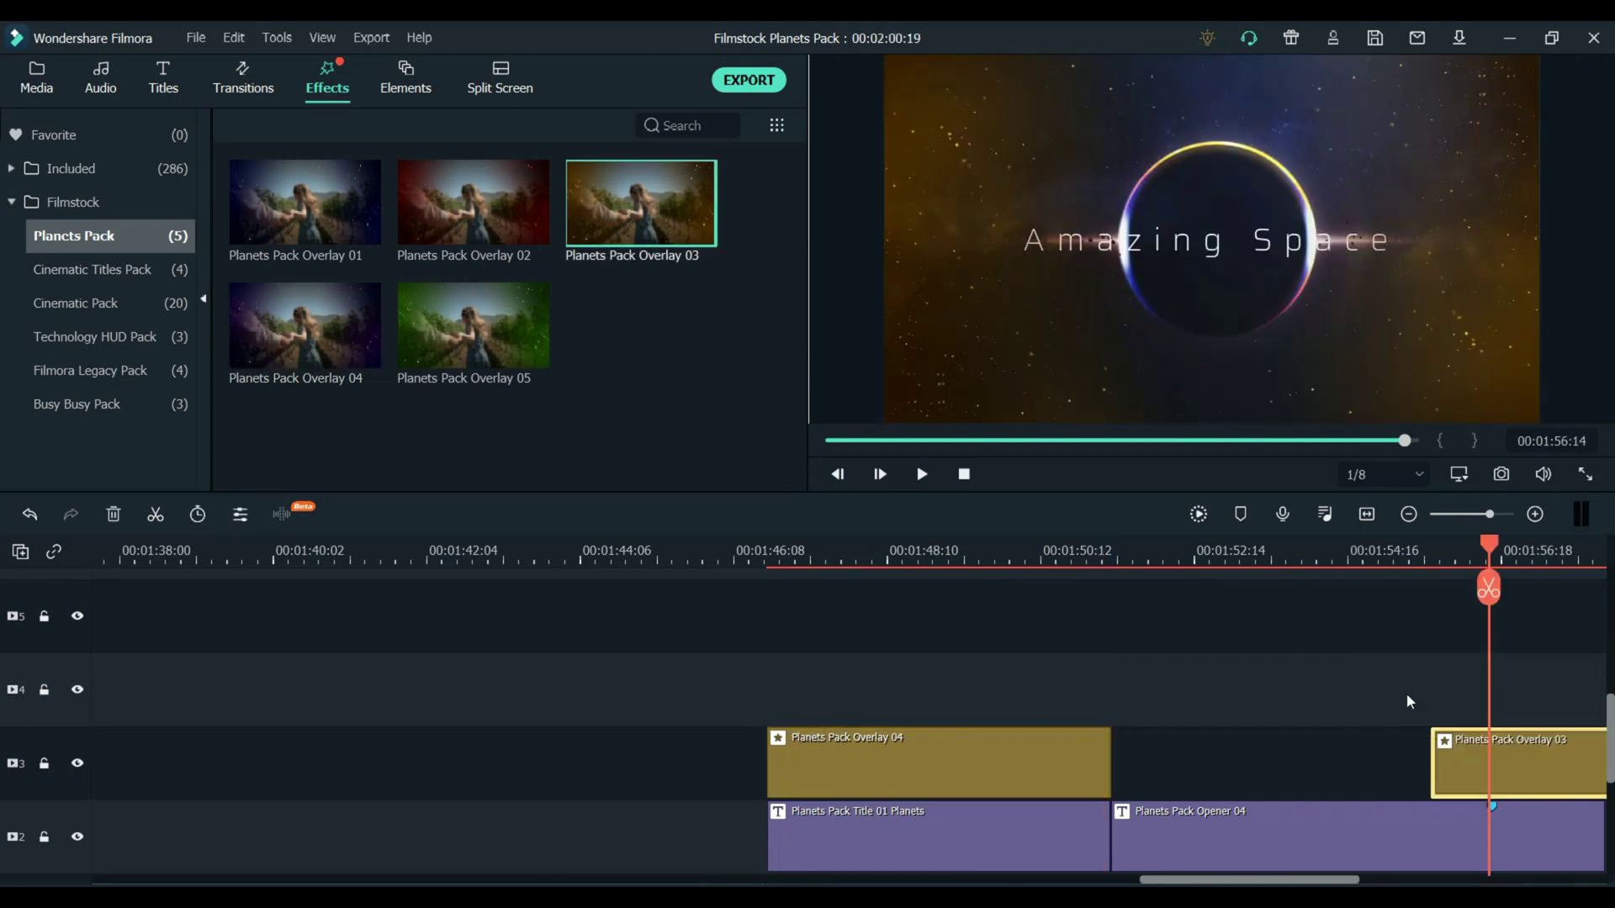
pyautogui.click(1390, 560)
pyautogui.press('space')
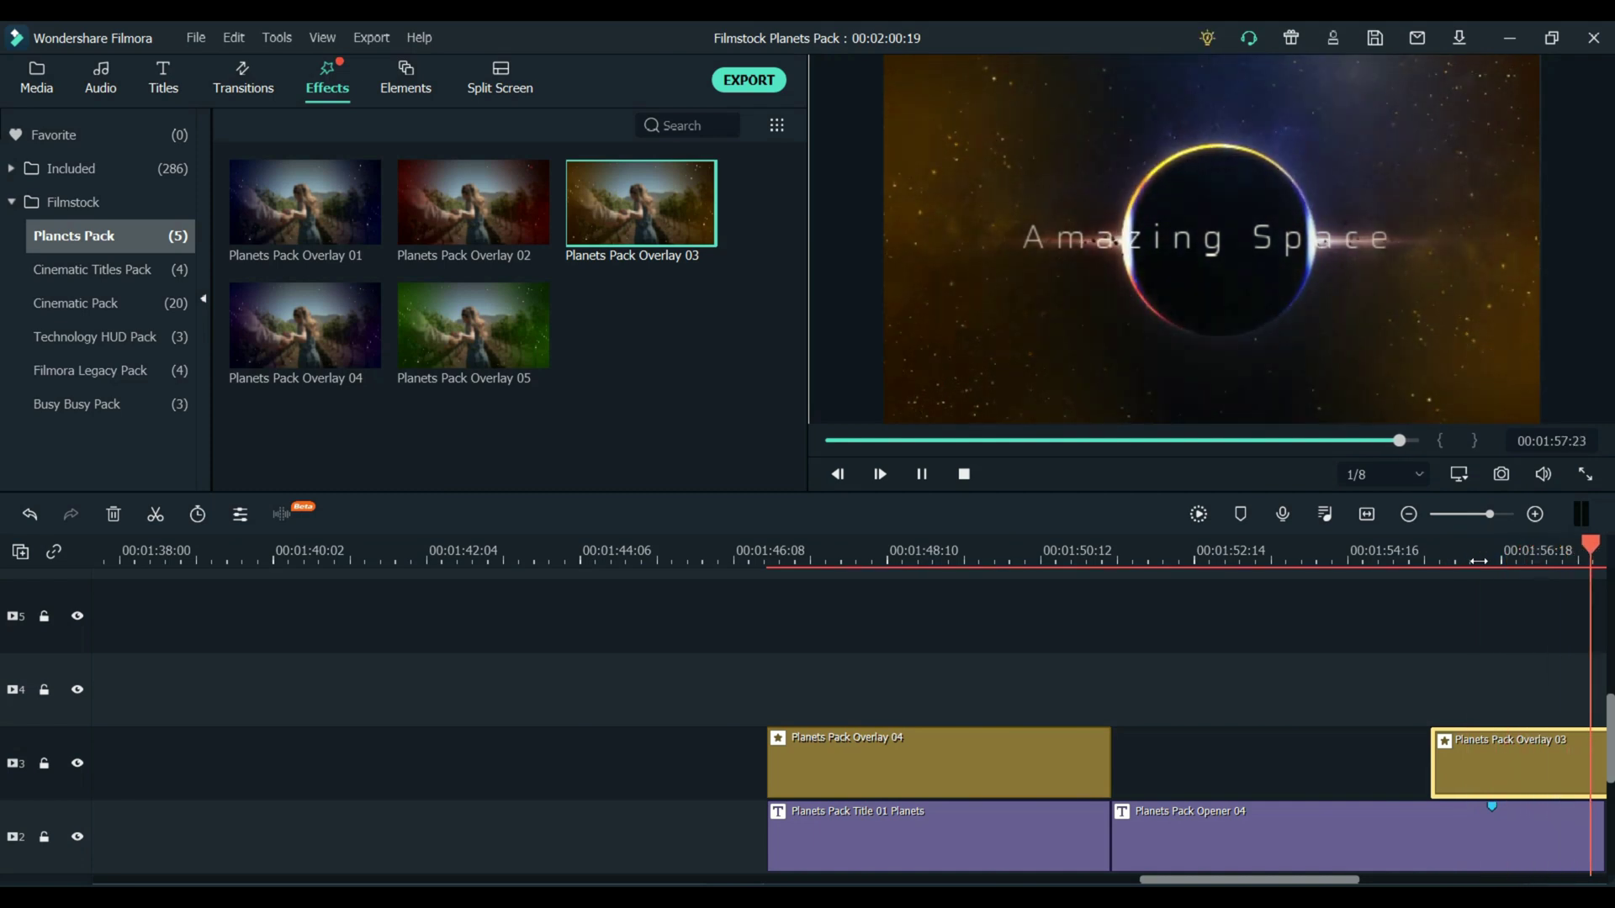
pyautogui.press('space')
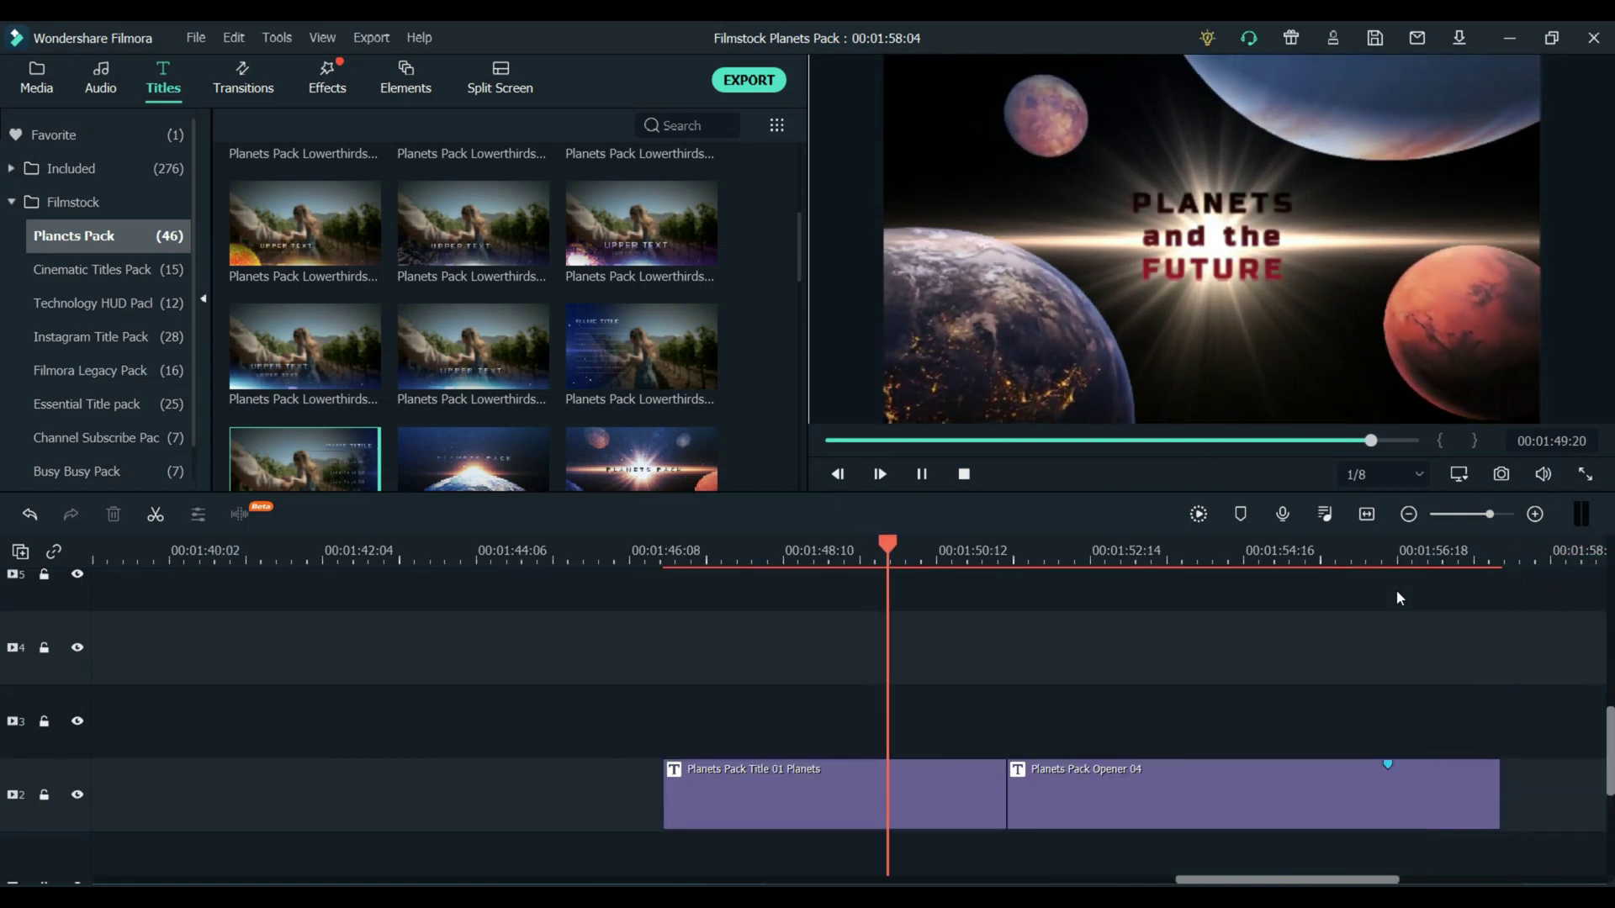
# Step: Open Title 01 Planets to review its text, close the editor and play into Opener 04
pyautogui.press('space')
pyautogui.doubleClick(918, 800)
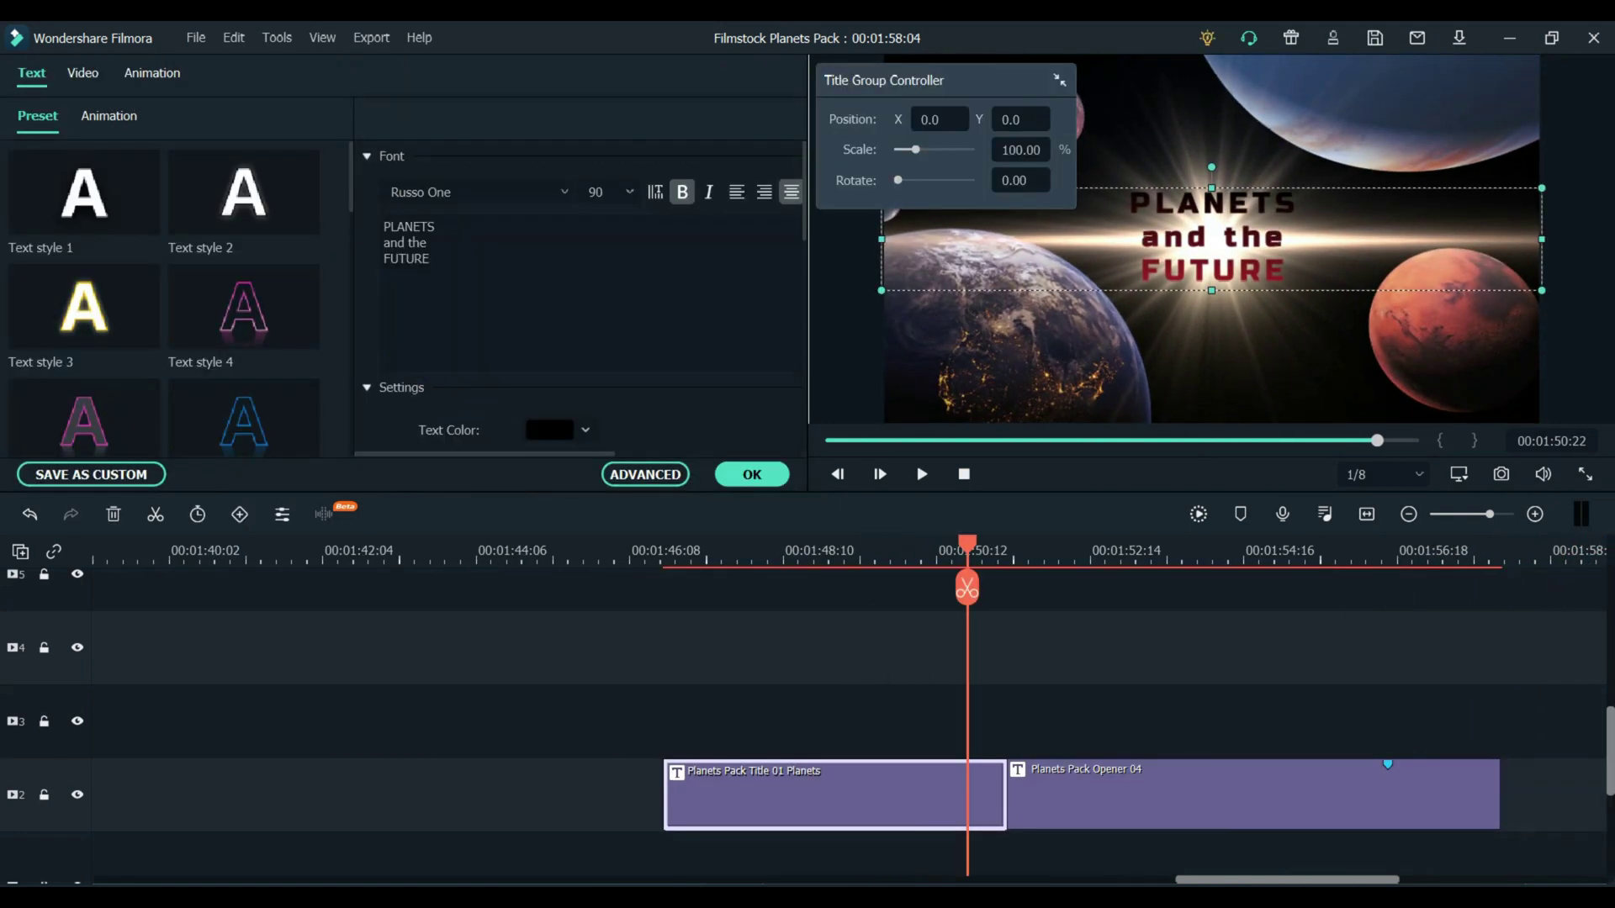
pyautogui.moveTo(466, 267); pyautogui.dragTo(391, 217)
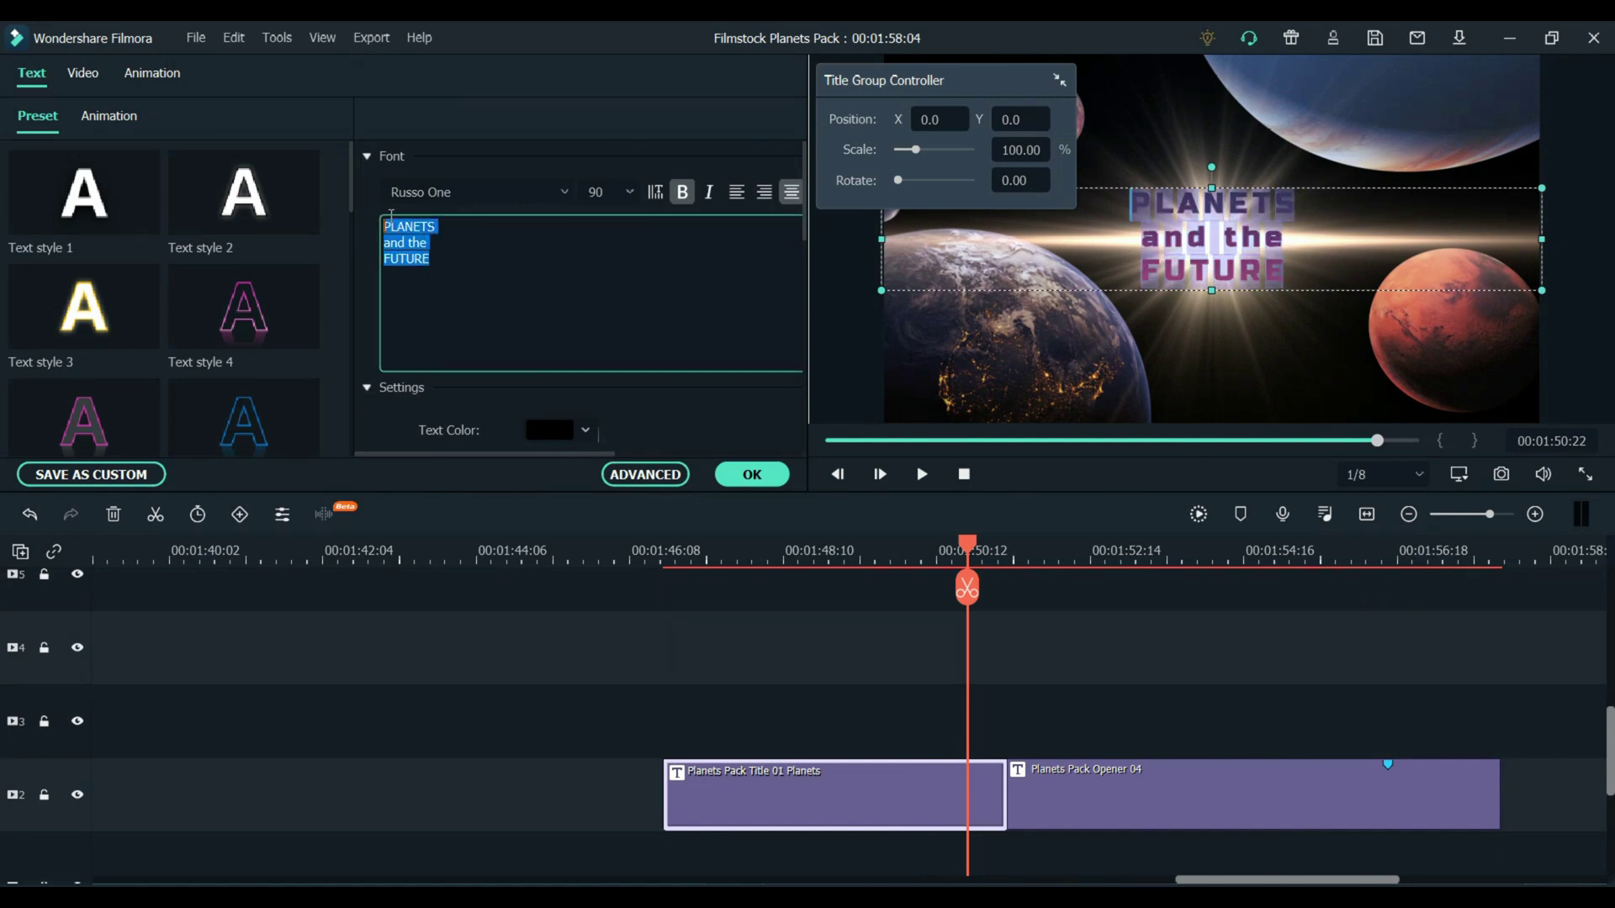
pyautogui.click(1021, 560)
pyautogui.press('space')
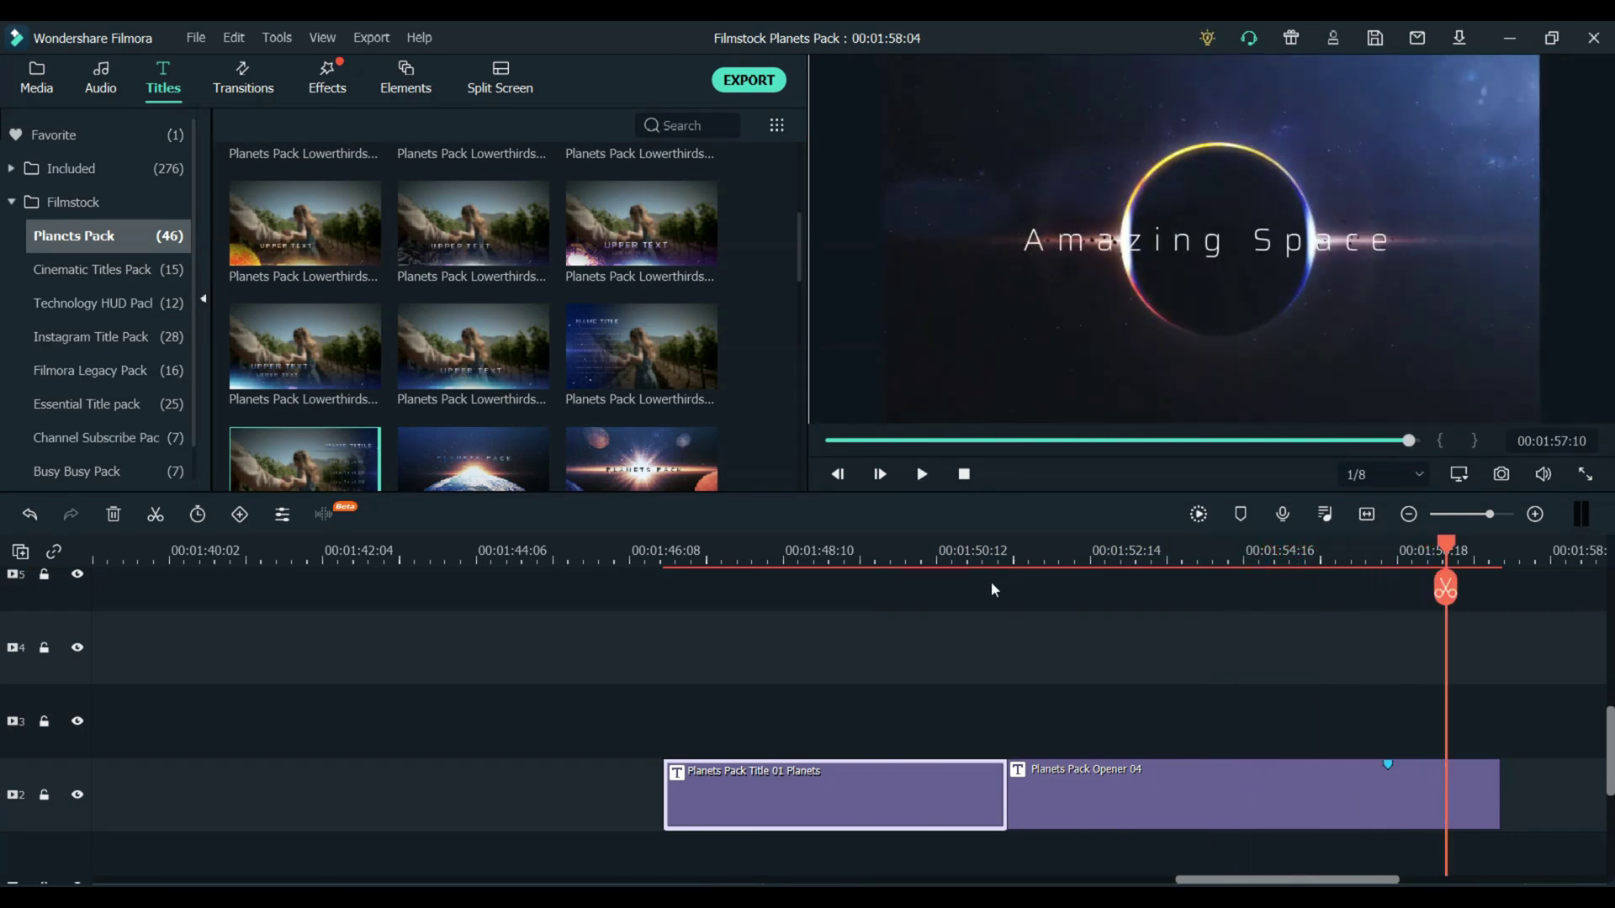
pyautogui.moveTo(1232, 880); pyautogui.dragTo(906, 881)
pyautogui.scroll(5, 892, 847)
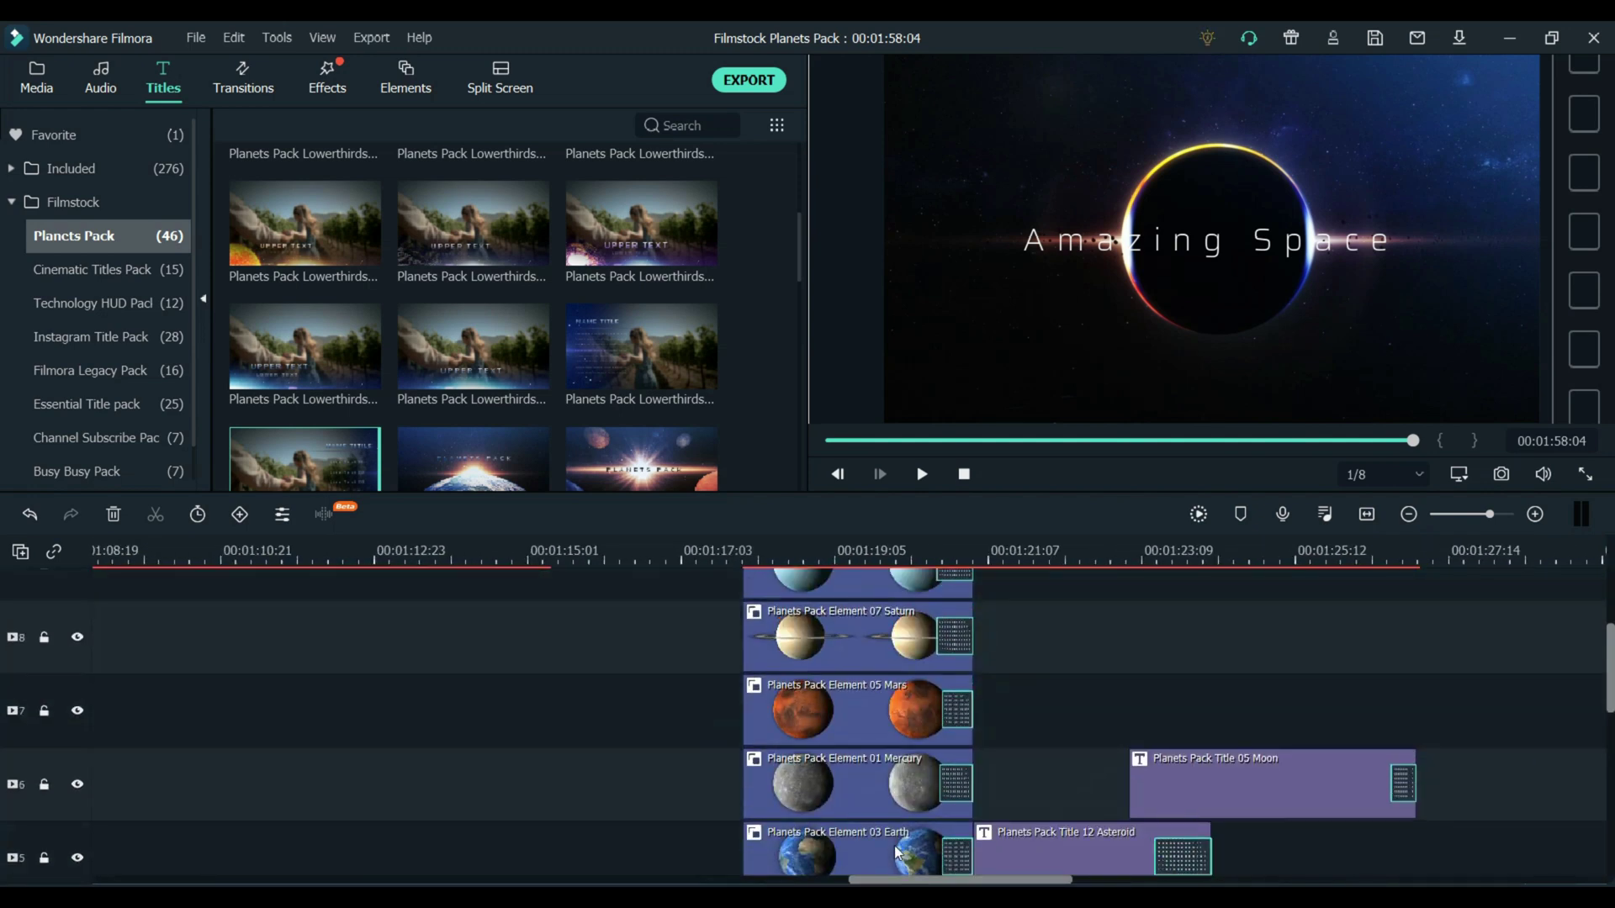
pyautogui.scroll(-1, 896, 851)
pyautogui.scroll(-2, 895, 835)
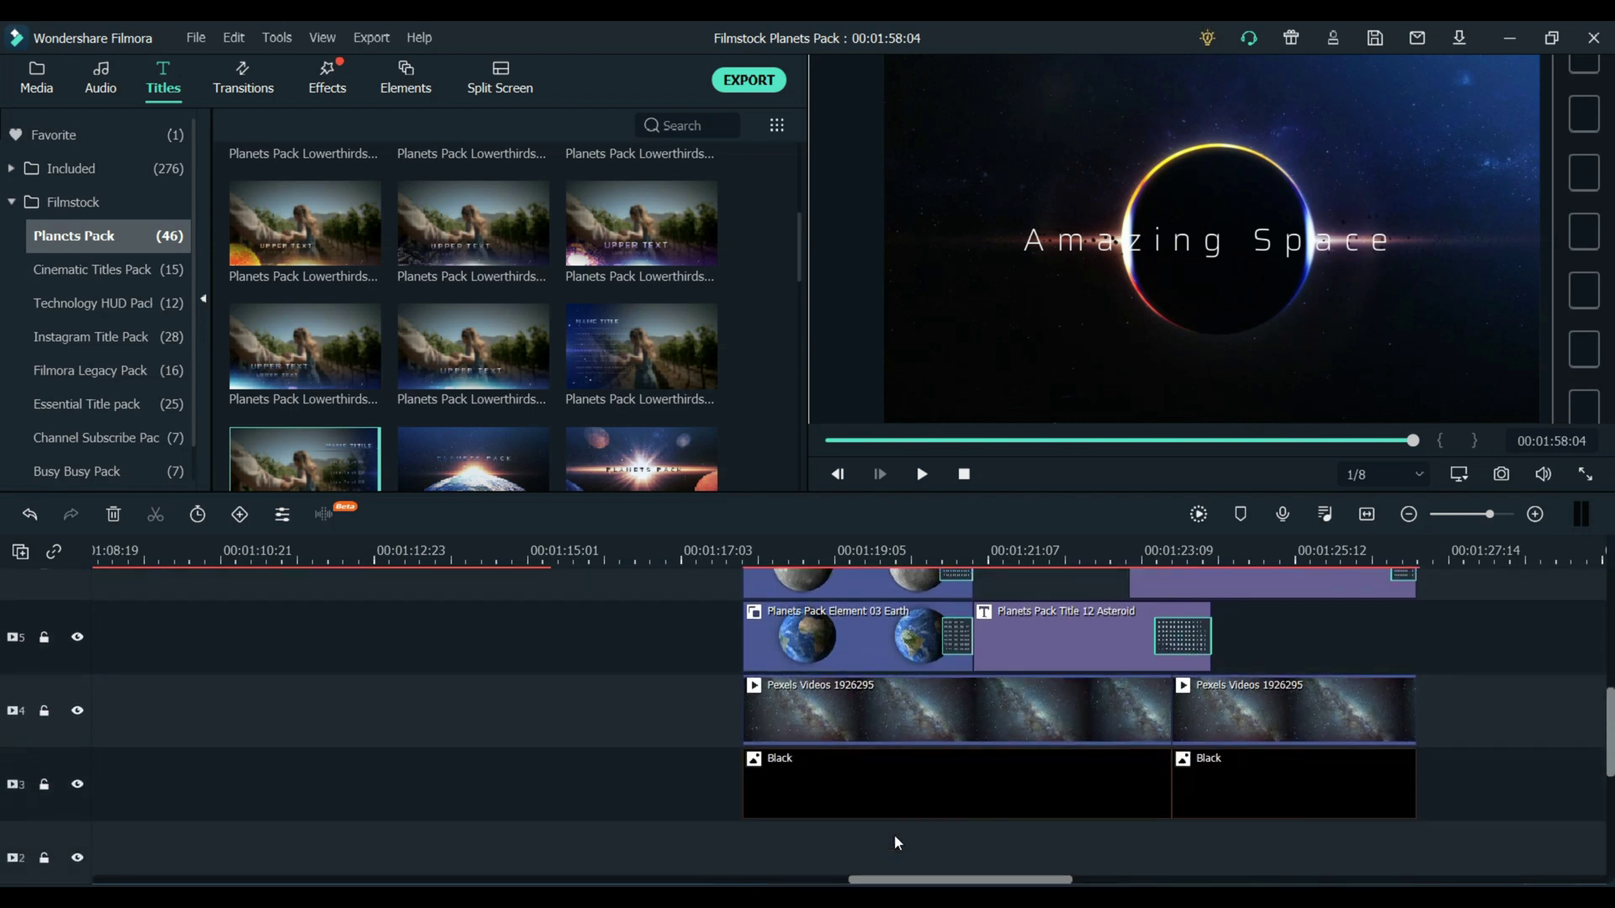
pyautogui.scroll(-10, 650, 276)
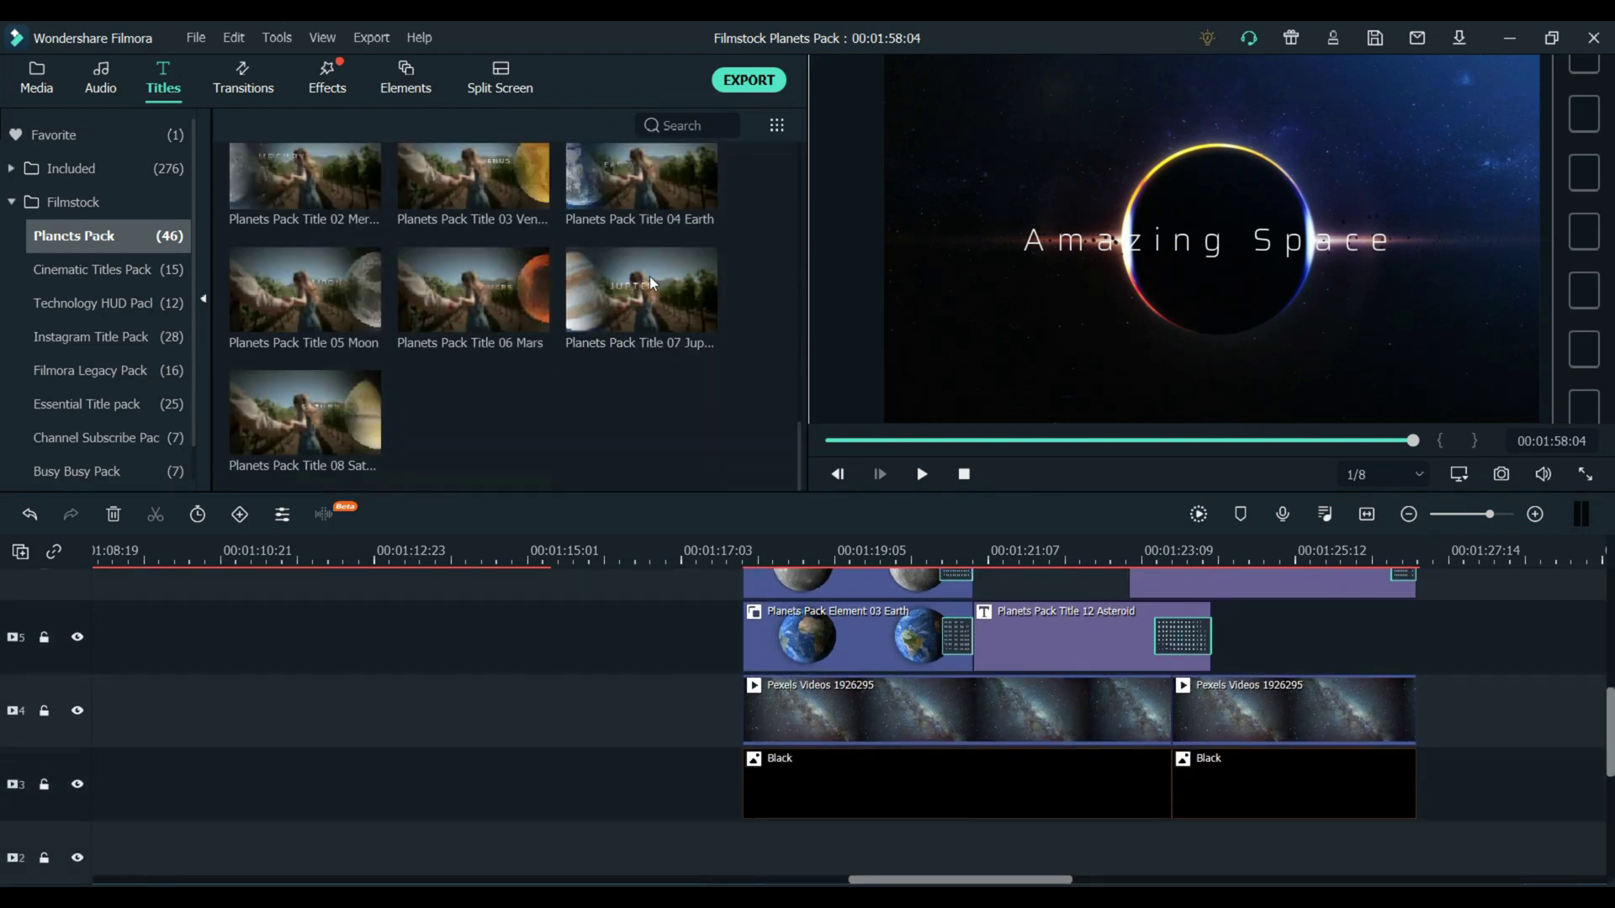